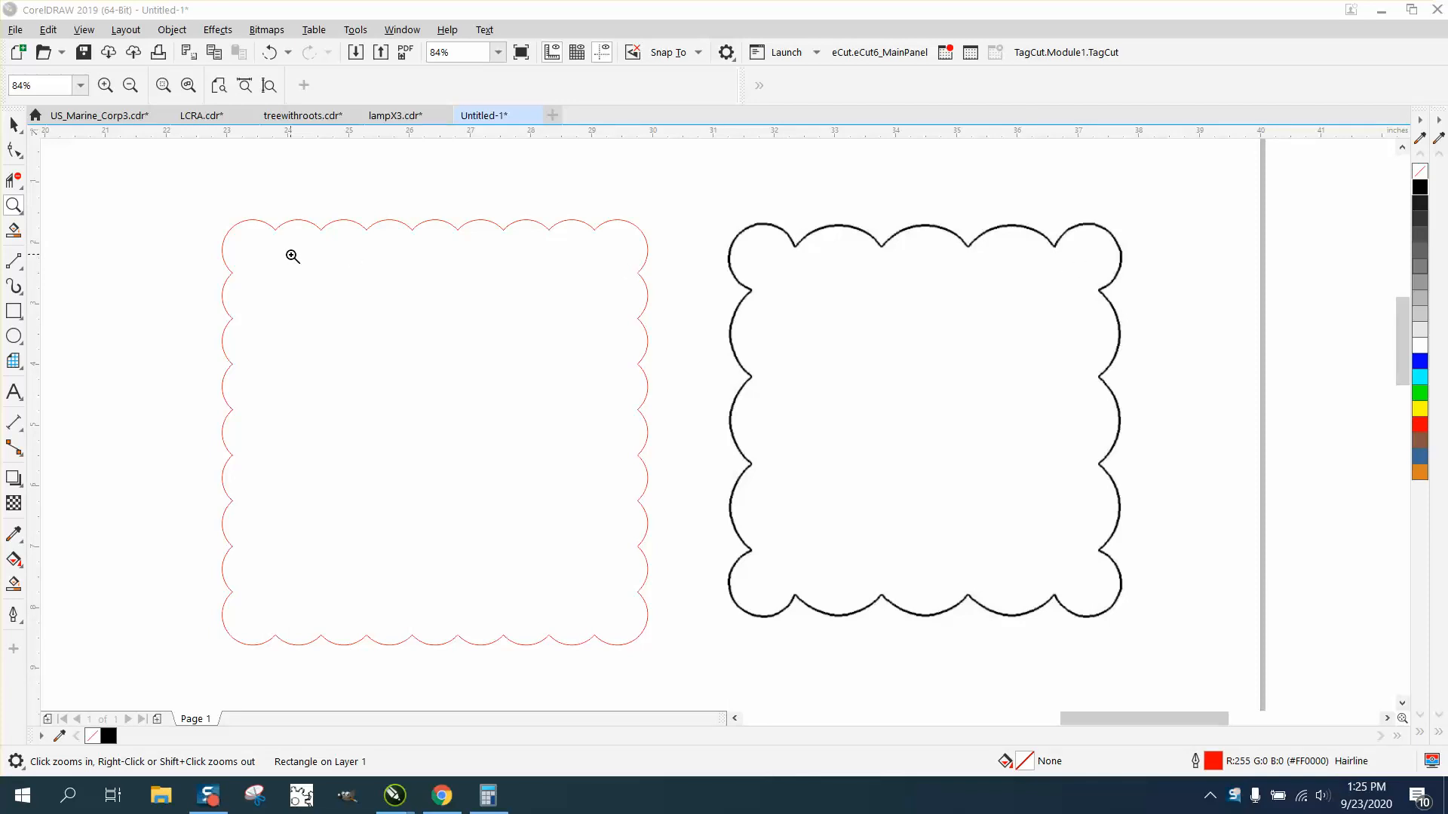
# Draw a circle about 1.08 inches in diameter in the empty area above and left of the red square.
pyautogui.rightClick(599, 278)
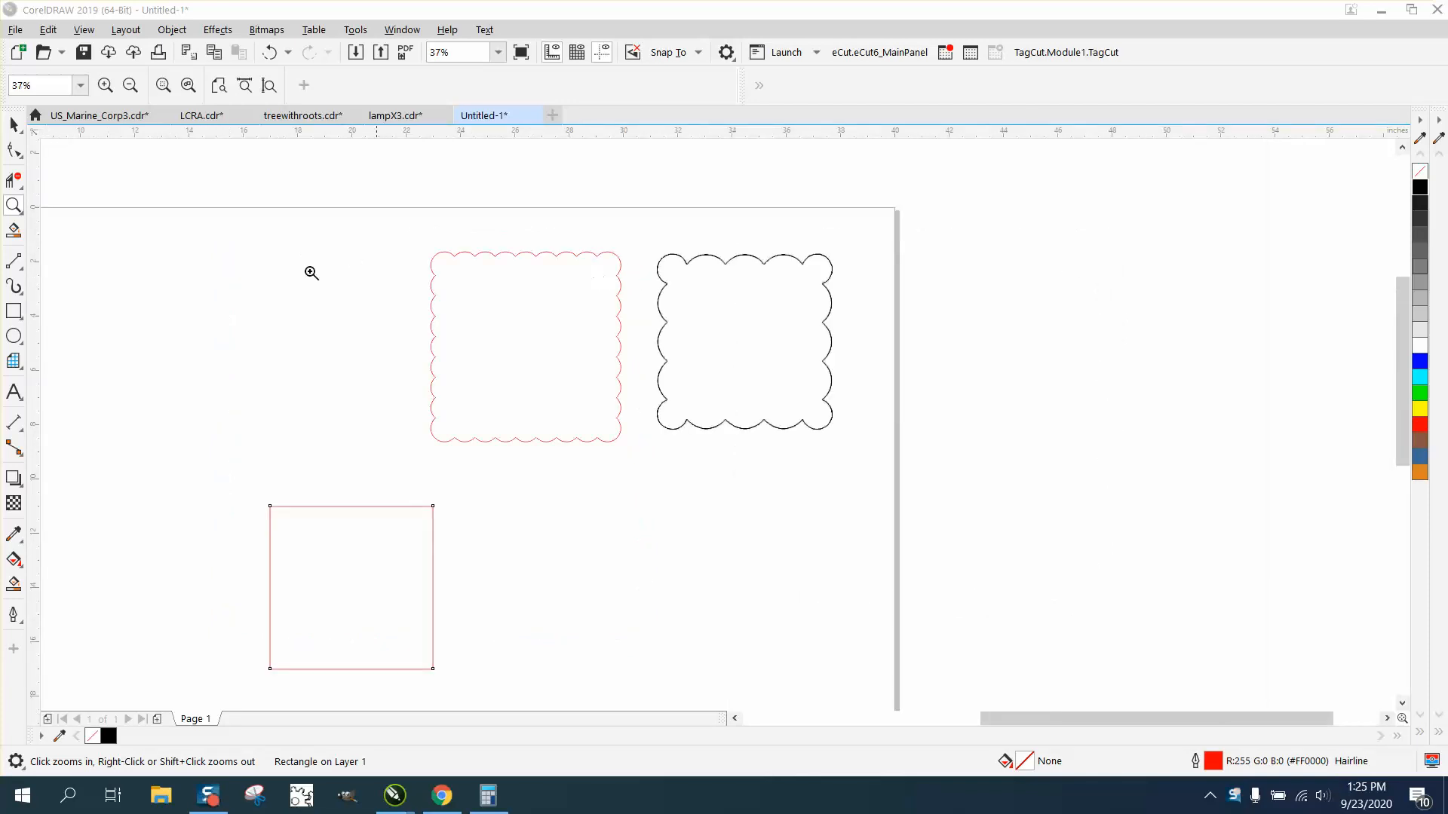
pyautogui.click(13, 126)
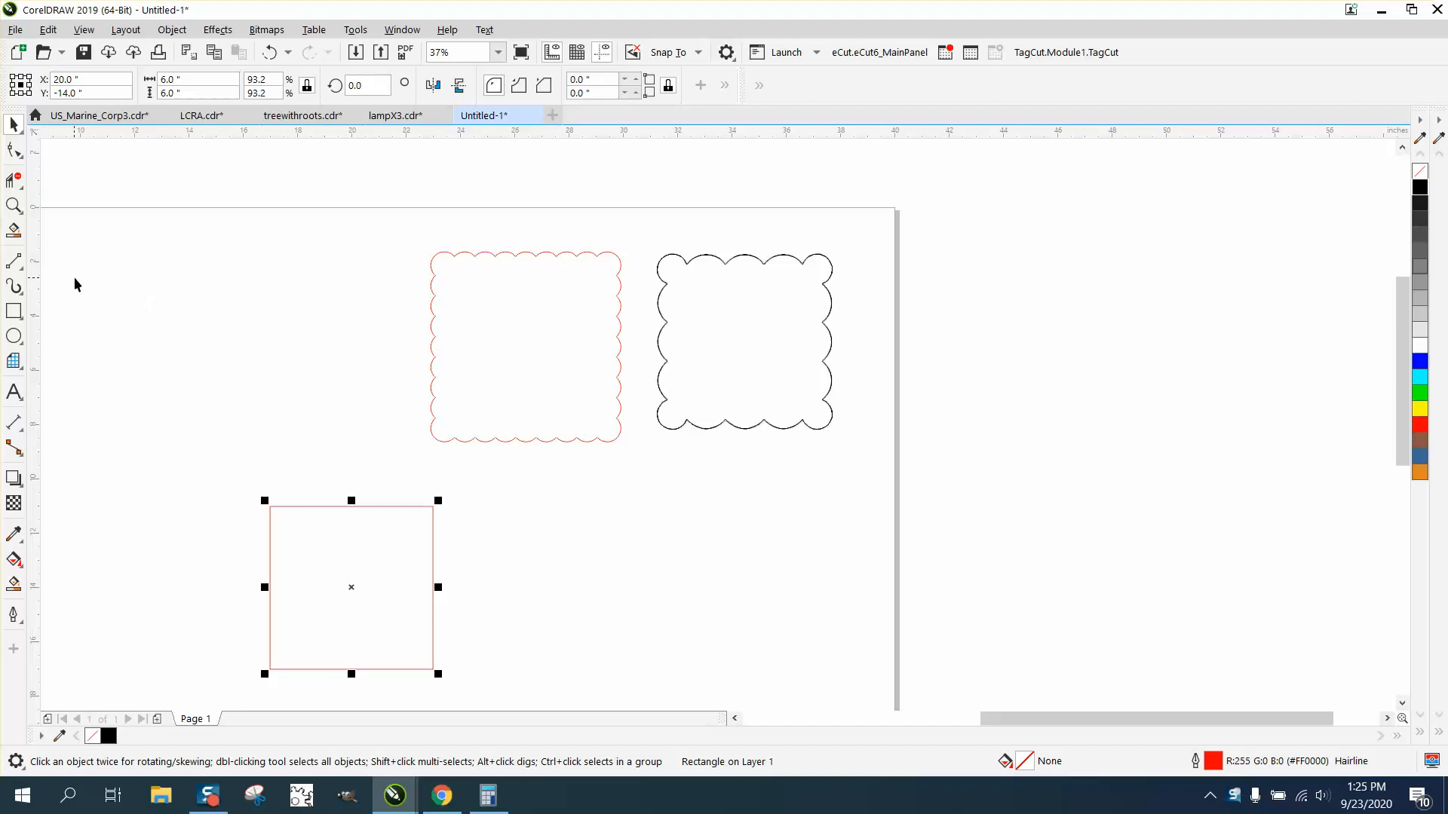
pyautogui.click(14, 336)
pyautogui.moveTo(248, 335); pyautogui.dragTo(230, 364)
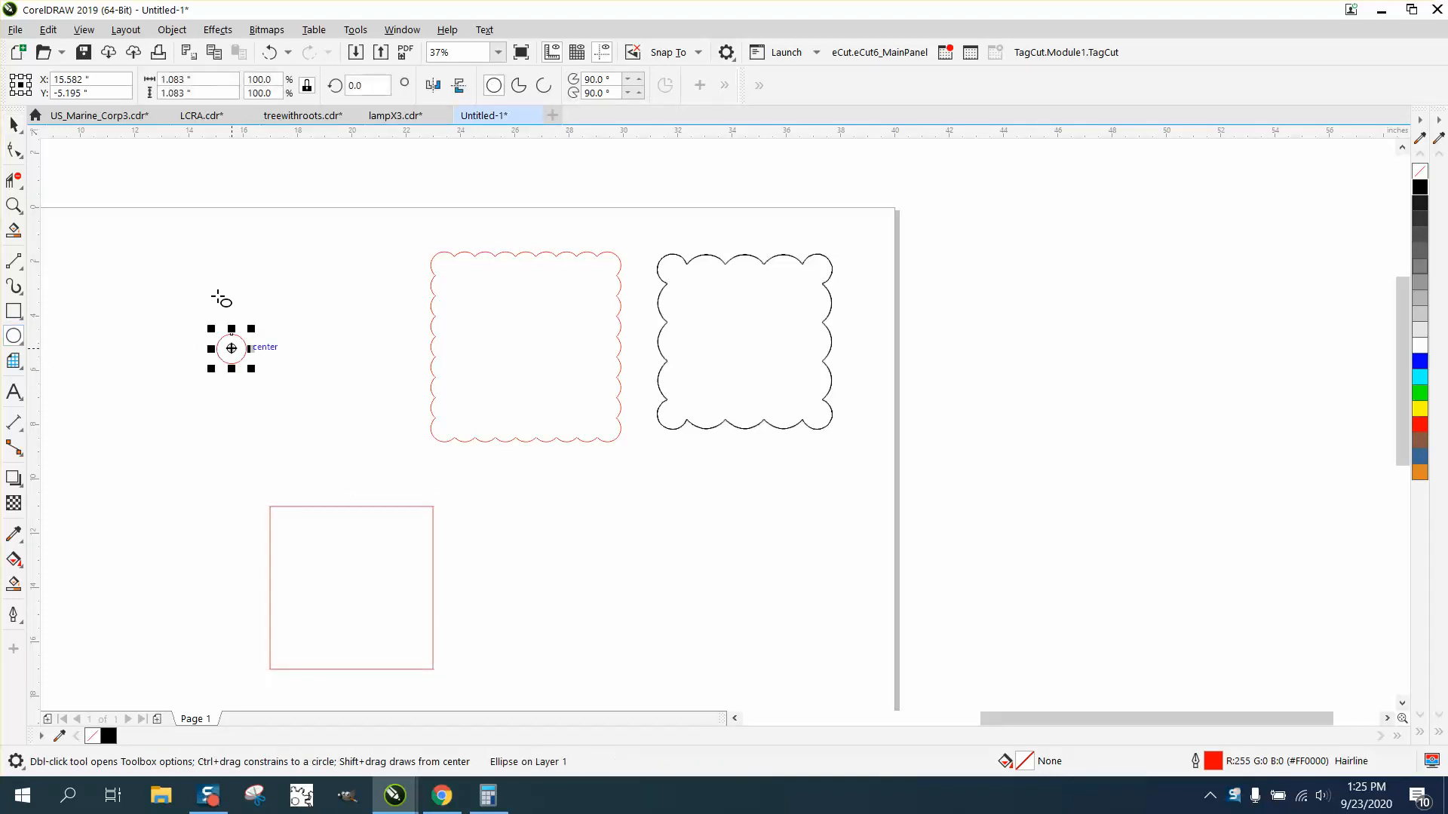
# Set the circle's diameter to 1 inch and place one copy centred on each of the square's two upper corners.
pyautogui.click(309, 87)
pyautogui.moveTo(226, 79); pyautogui.dragTo(132, 87)
pyautogui.write('1')
pyautogui.press('Return')
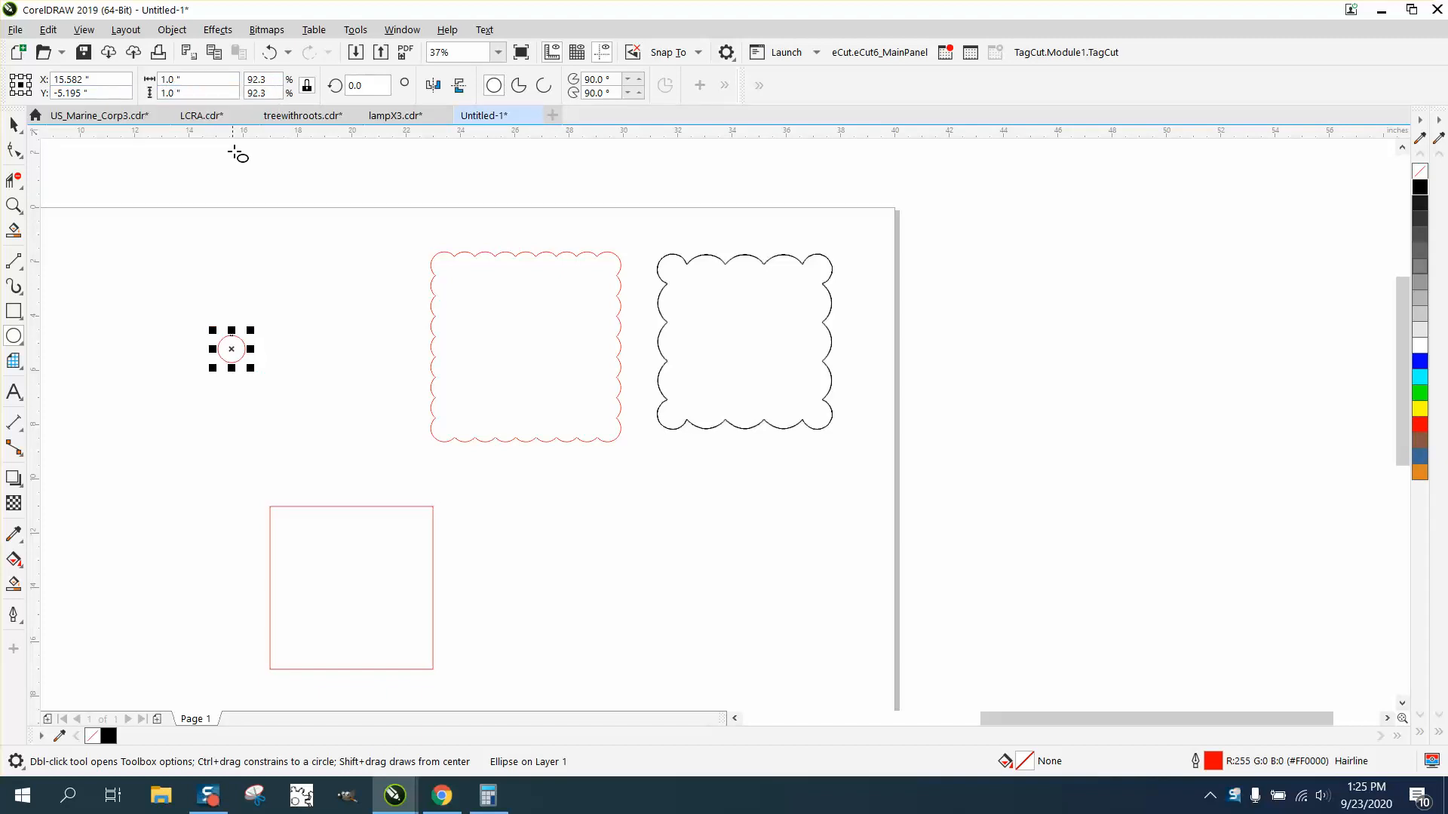
pyautogui.moveTo(231, 349); pyautogui.dragTo(432, 507)
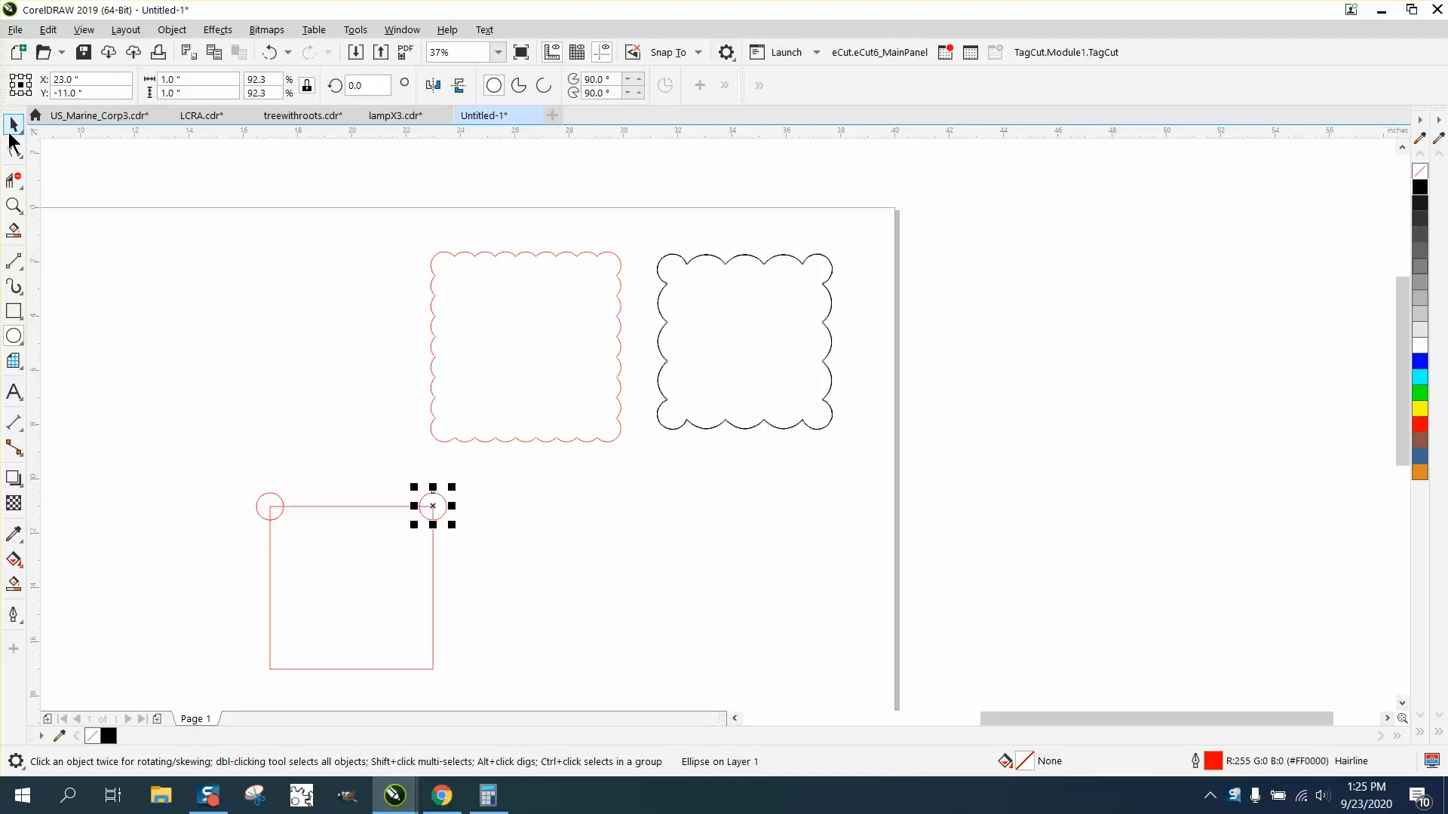
# Blend the two corner circles with 7 steps to form a row along the square's upper edge.
pyautogui.moveTo(221, 472); pyautogui.dragTo(531, 545)
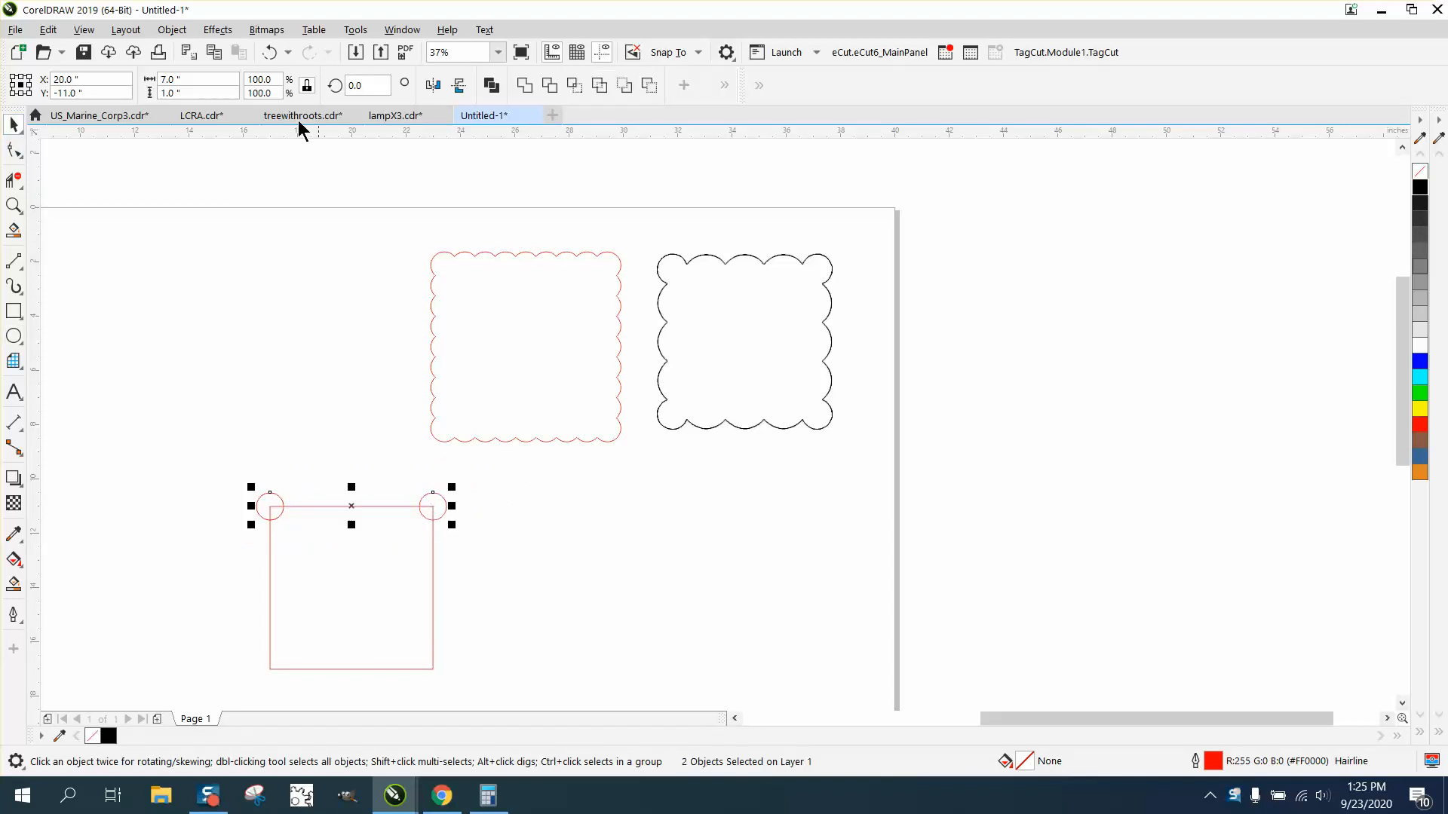
pyautogui.click(210, 30)
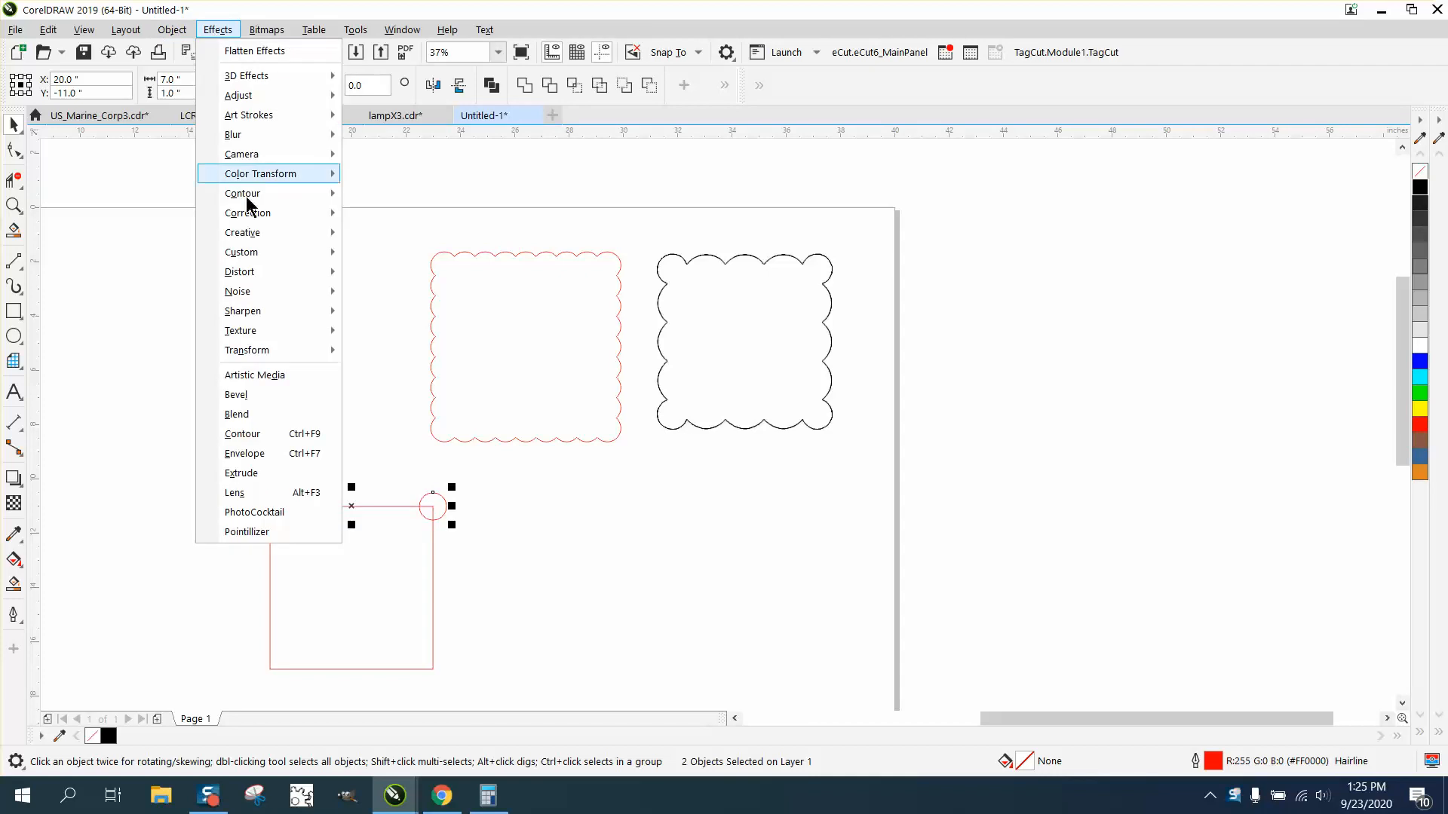
pyautogui.click(257, 413)
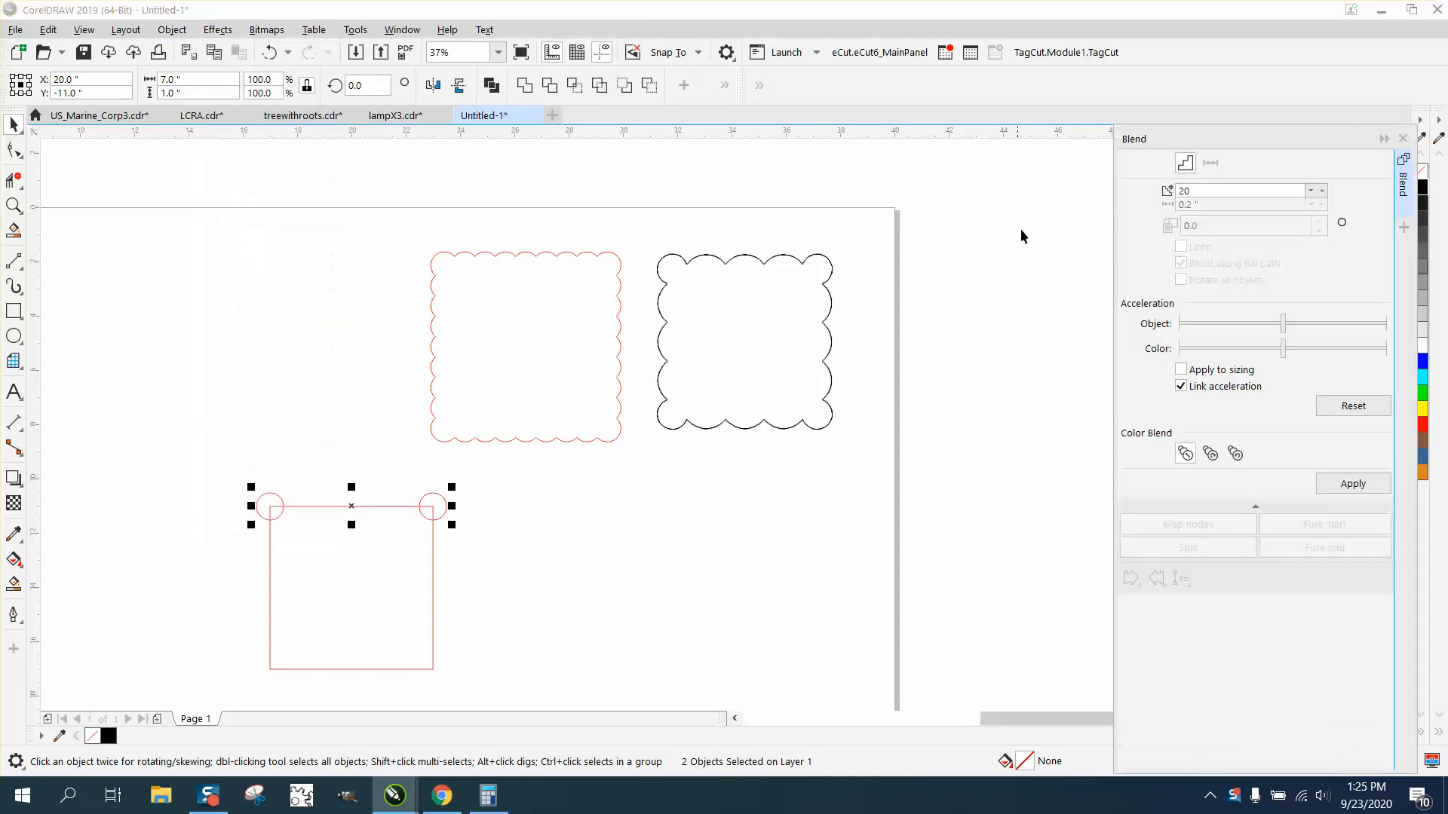
pyautogui.click(1201, 194)
pyautogui.click(1349, 485)
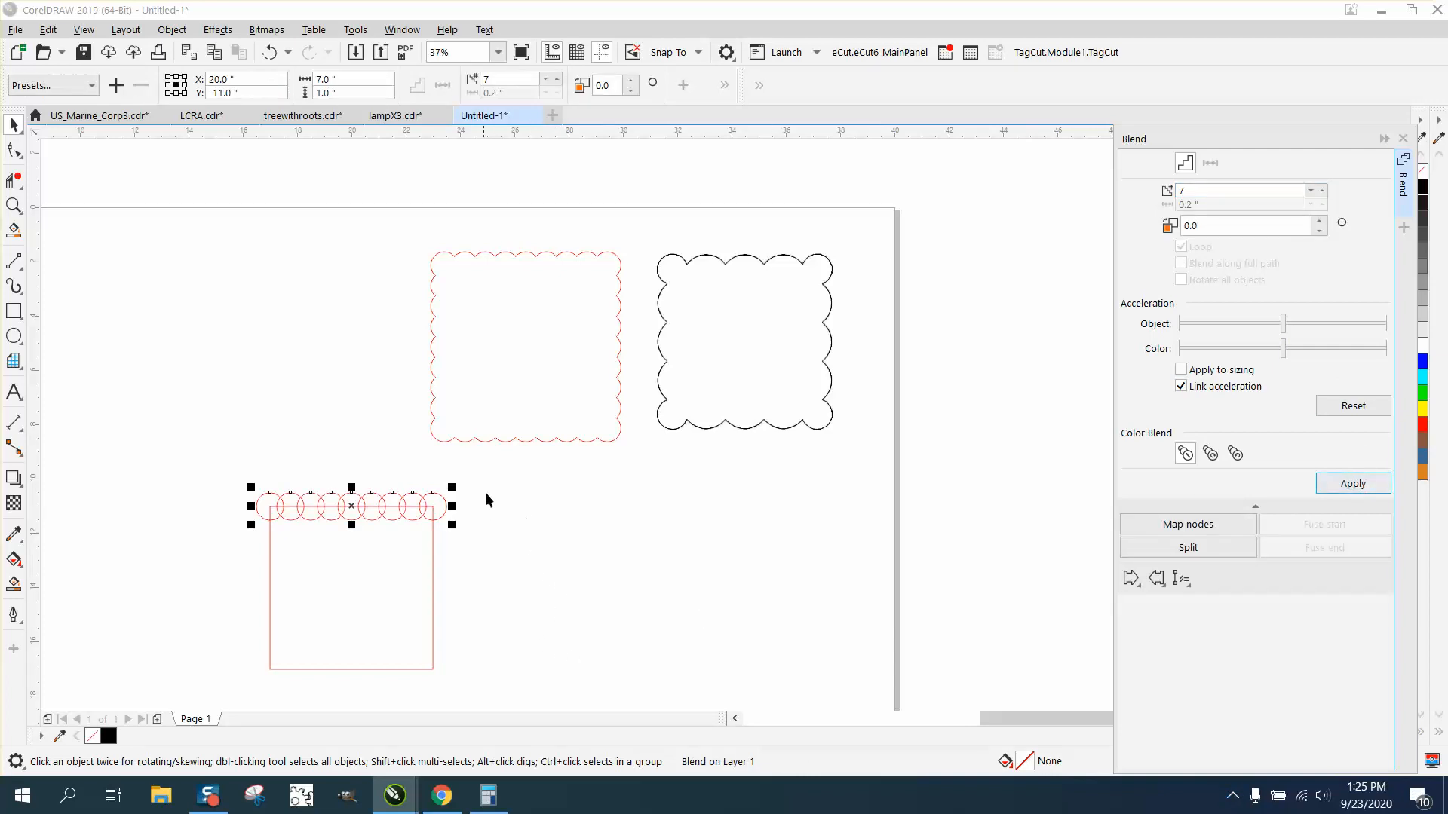
# Break apart the blend of circles along the square's upper edge.
pyautogui.click(14, 205)
pyautogui.moveTo(180, 404); pyautogui.dragTo(678, 704)
pyautogui.click(13, 125)
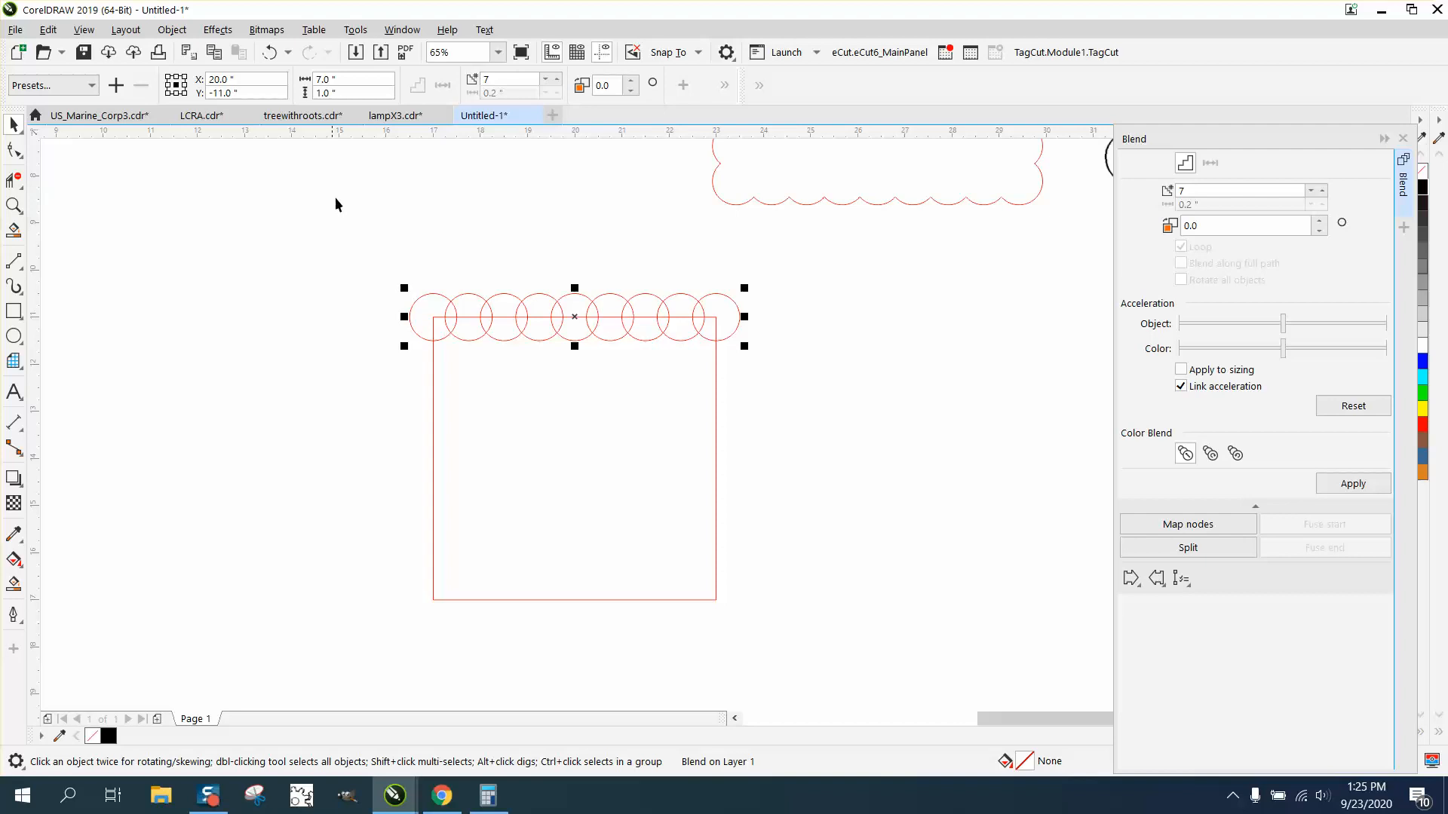
pyautogui.moveTo(349, 223); pyautogui.dragTo(791, 381)
pyautogui.click(172, 30)
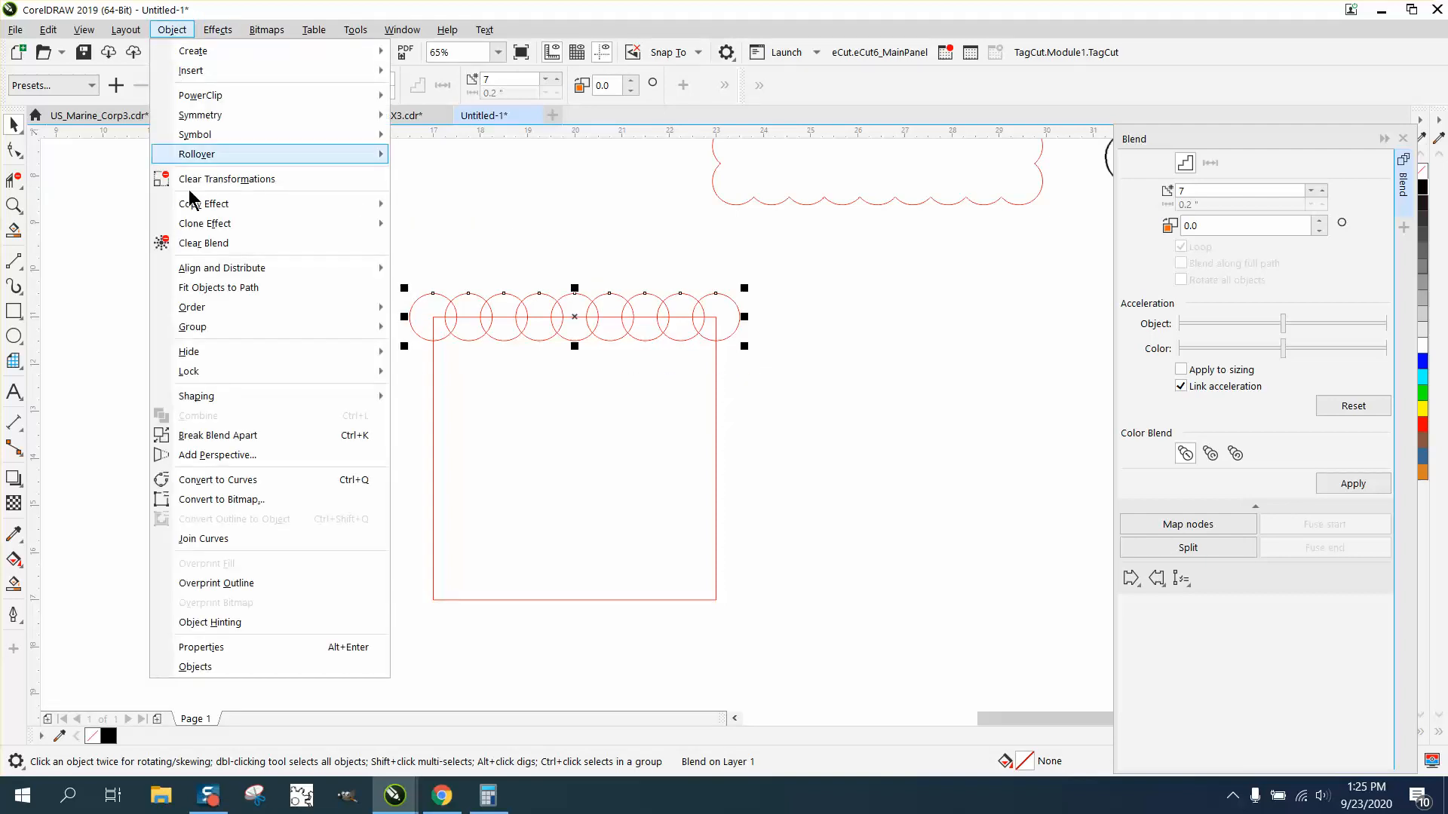
pyautogui.click(228, 431)
# Ungroup the row of circles into individual objects.
pyautogui.moveTo(313, 273); pyautogui.dragTo(868, 409)
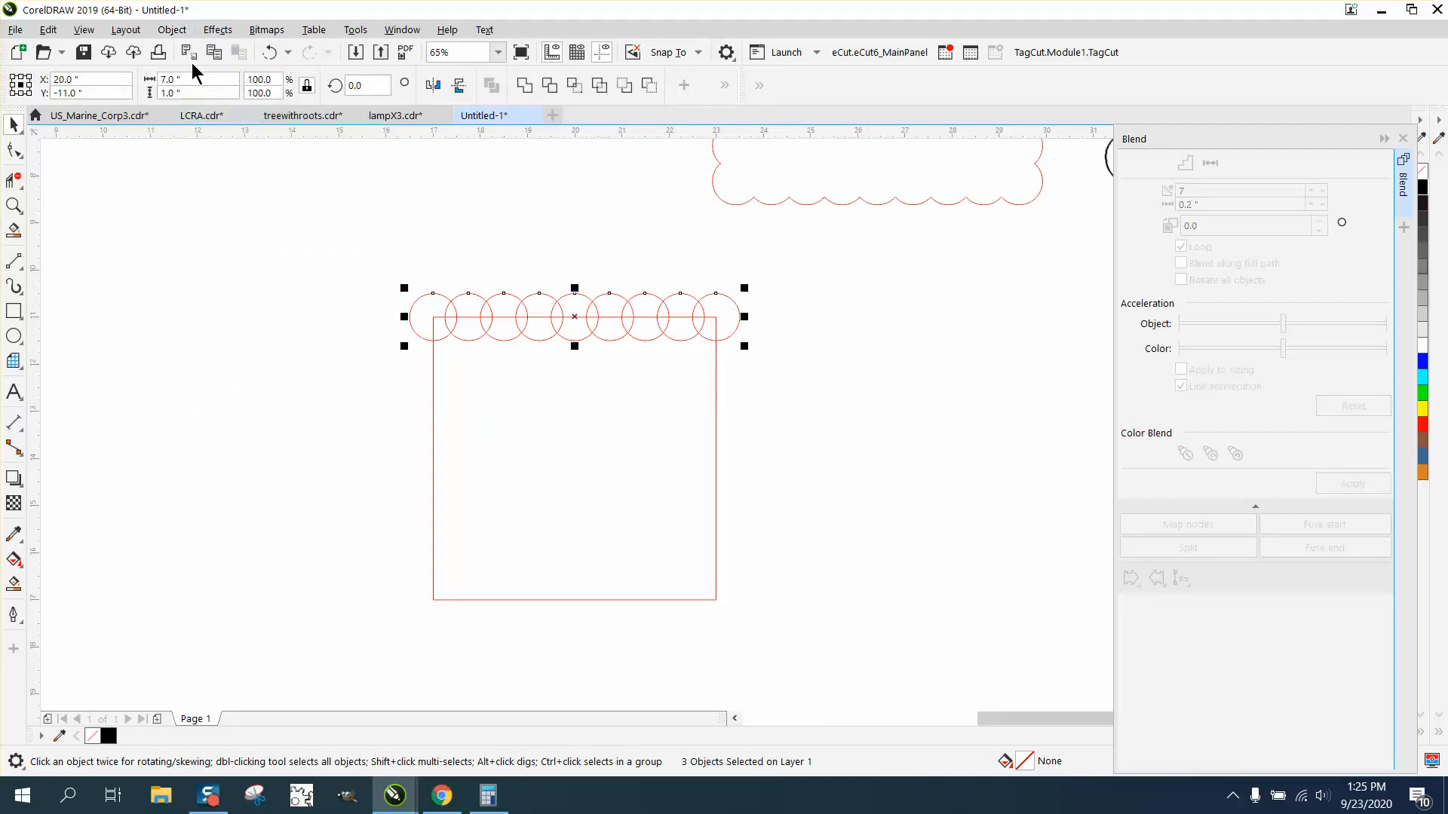
pyautogui.click(173, 31)
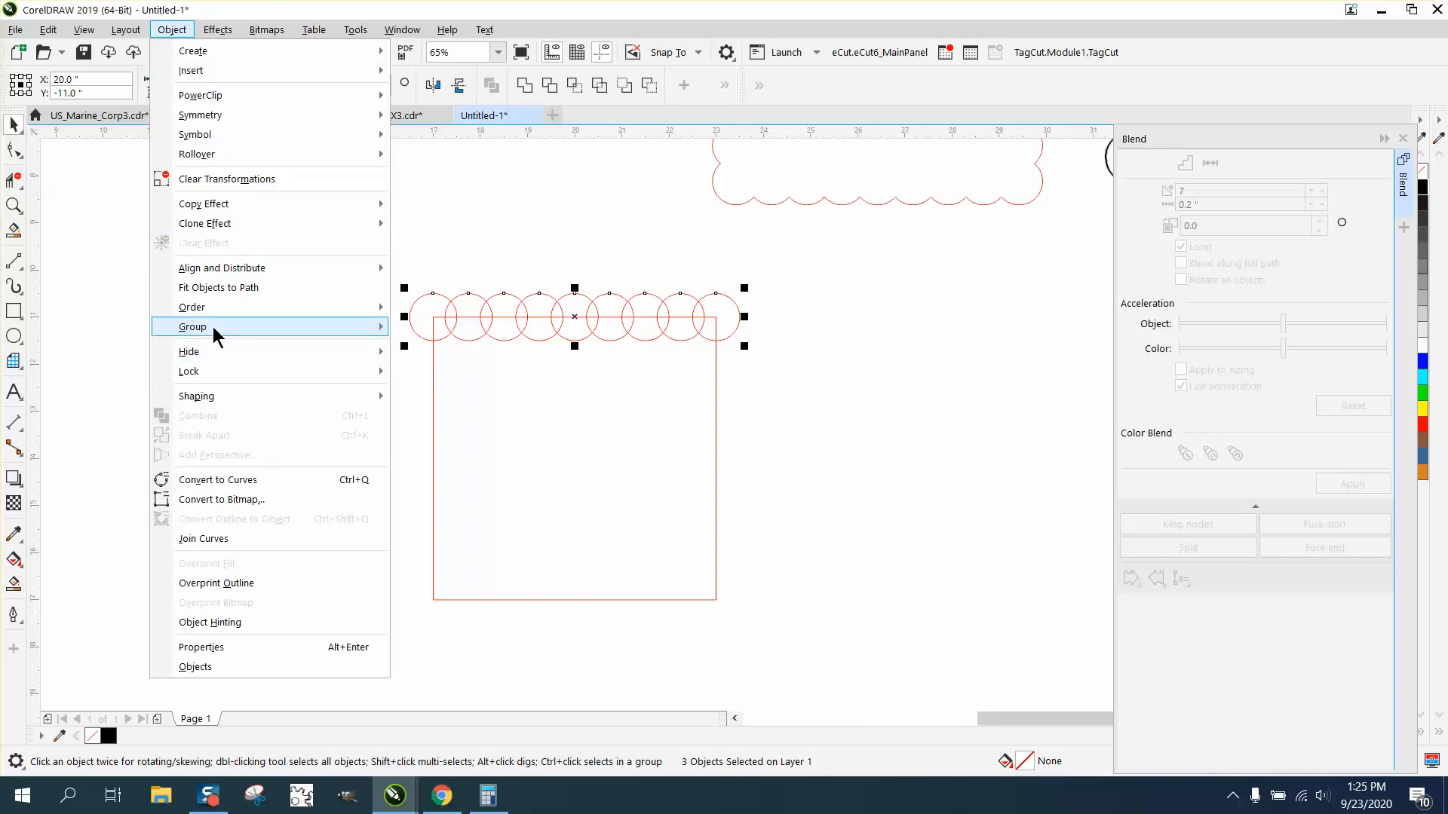
pyautogui.moveTo(213, 327)
pyautogui.click(476, 369)
pyautogui.click(334, 343)
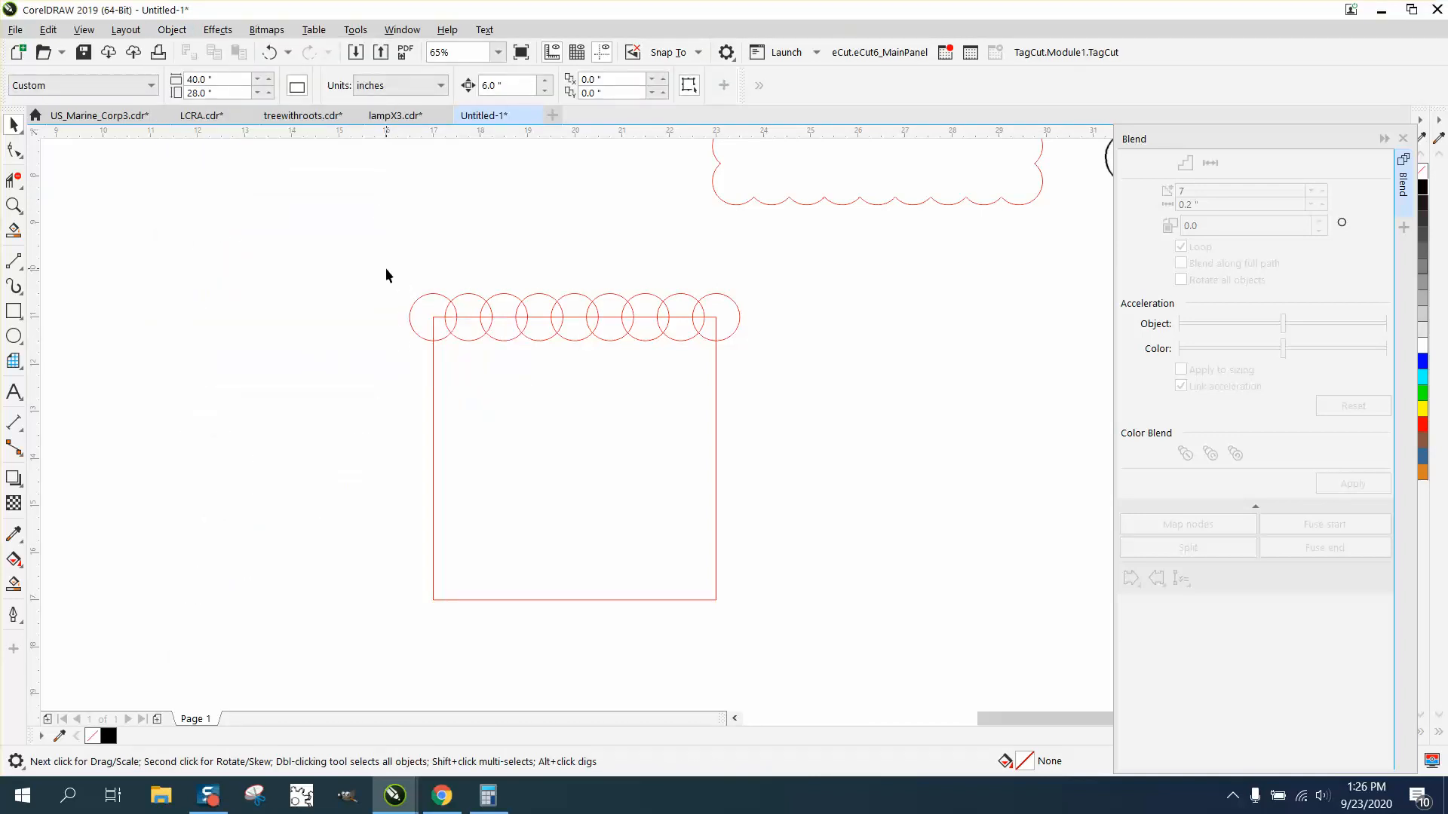
# Duplicate the row of circles 6 inches down onto the square's lower edge.
pyautogui.press('Return')
pyautogui.moveTo(815, 411); pyautogui.dragTo(906, 429)
pyautogui.press('Down')
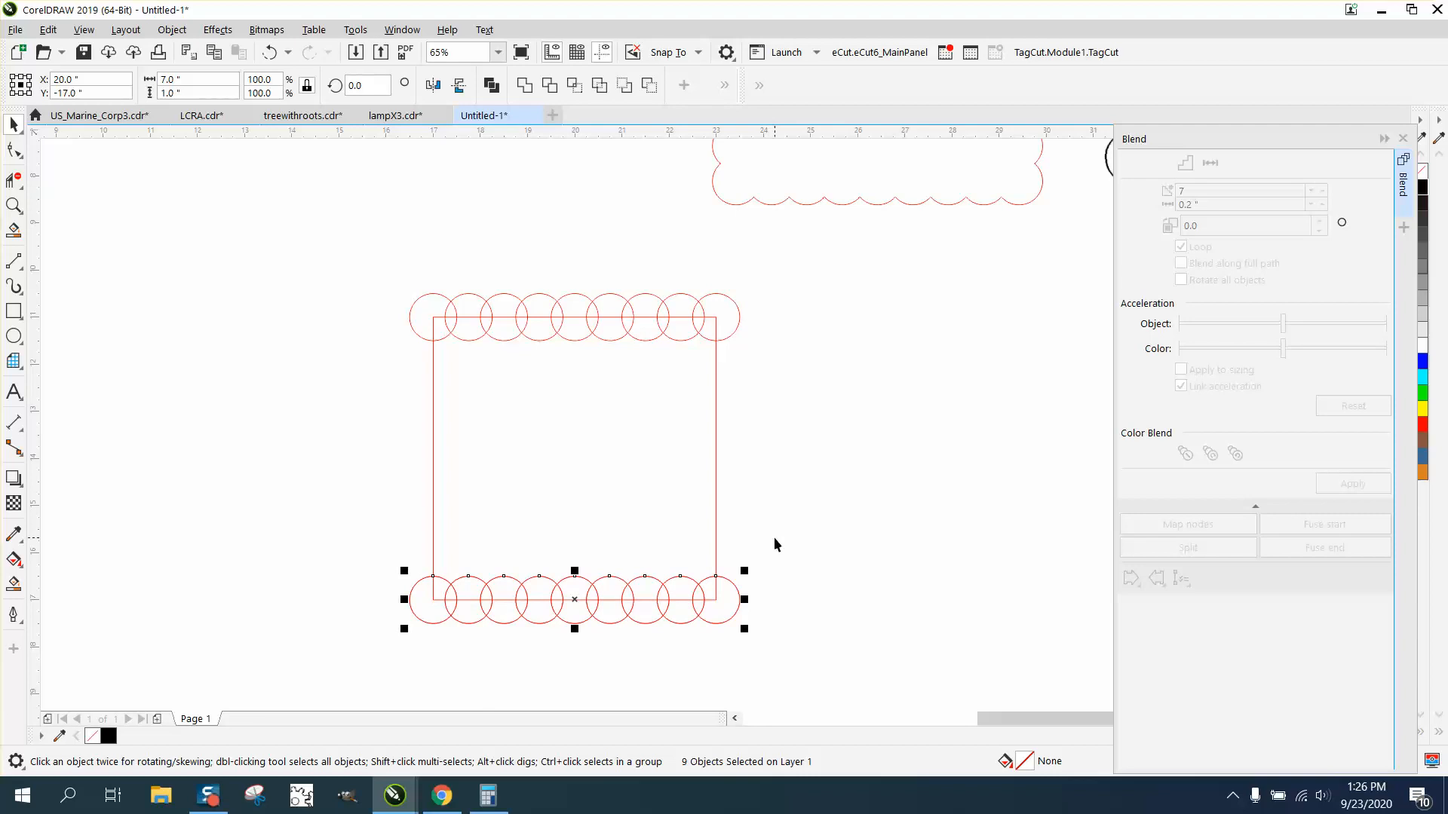
# Copy the lower row of circles to the empty area right of the square and rotate the copy 90 degrees.
pyautogui.click(578, 595)
pyautogui.moveTo(578, 595); pyautogui.dragTo(890, 432)
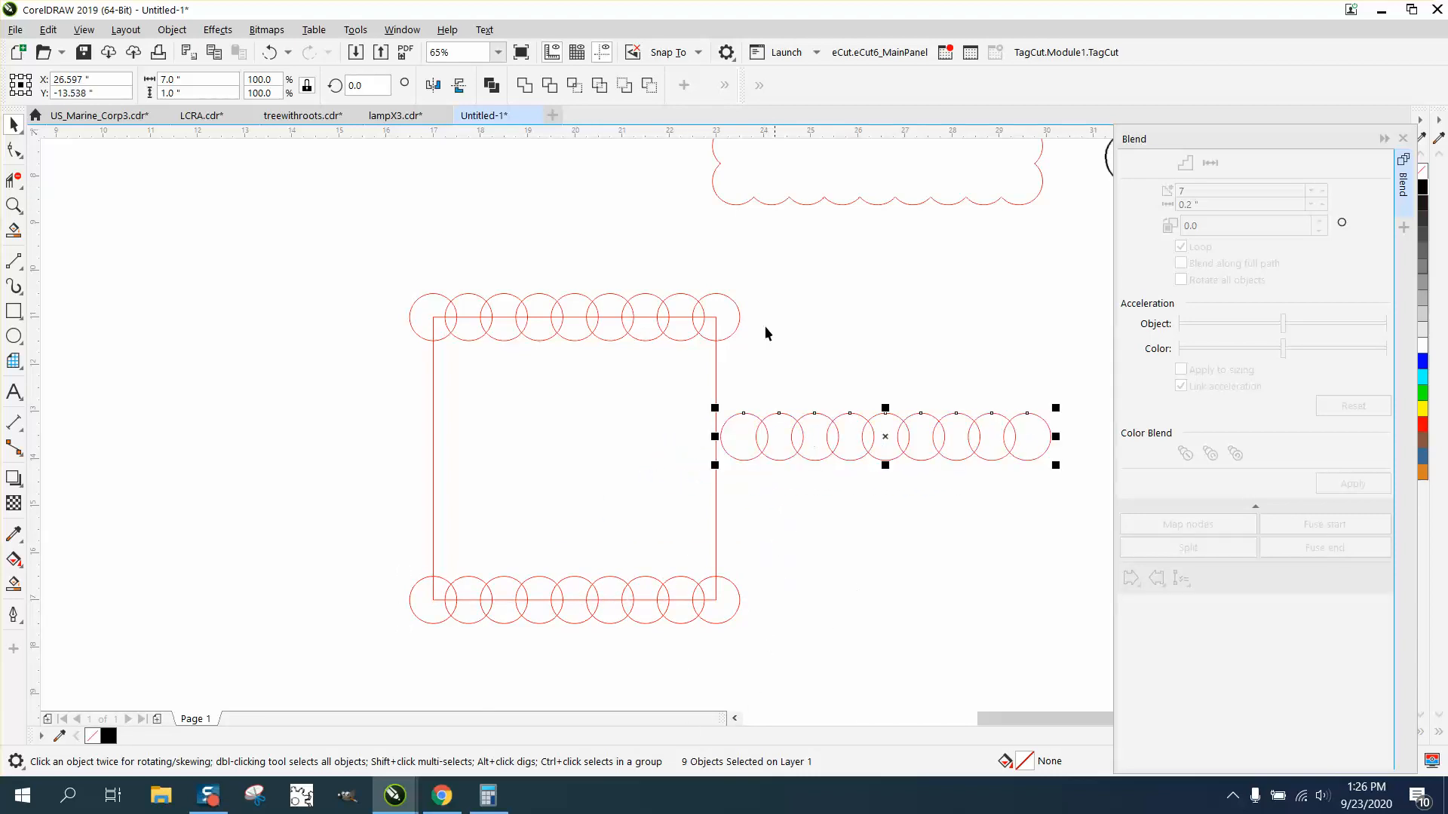
pyautogui.click(368, 86)
pyautogui.write('90')
pyautogui.press('Return')
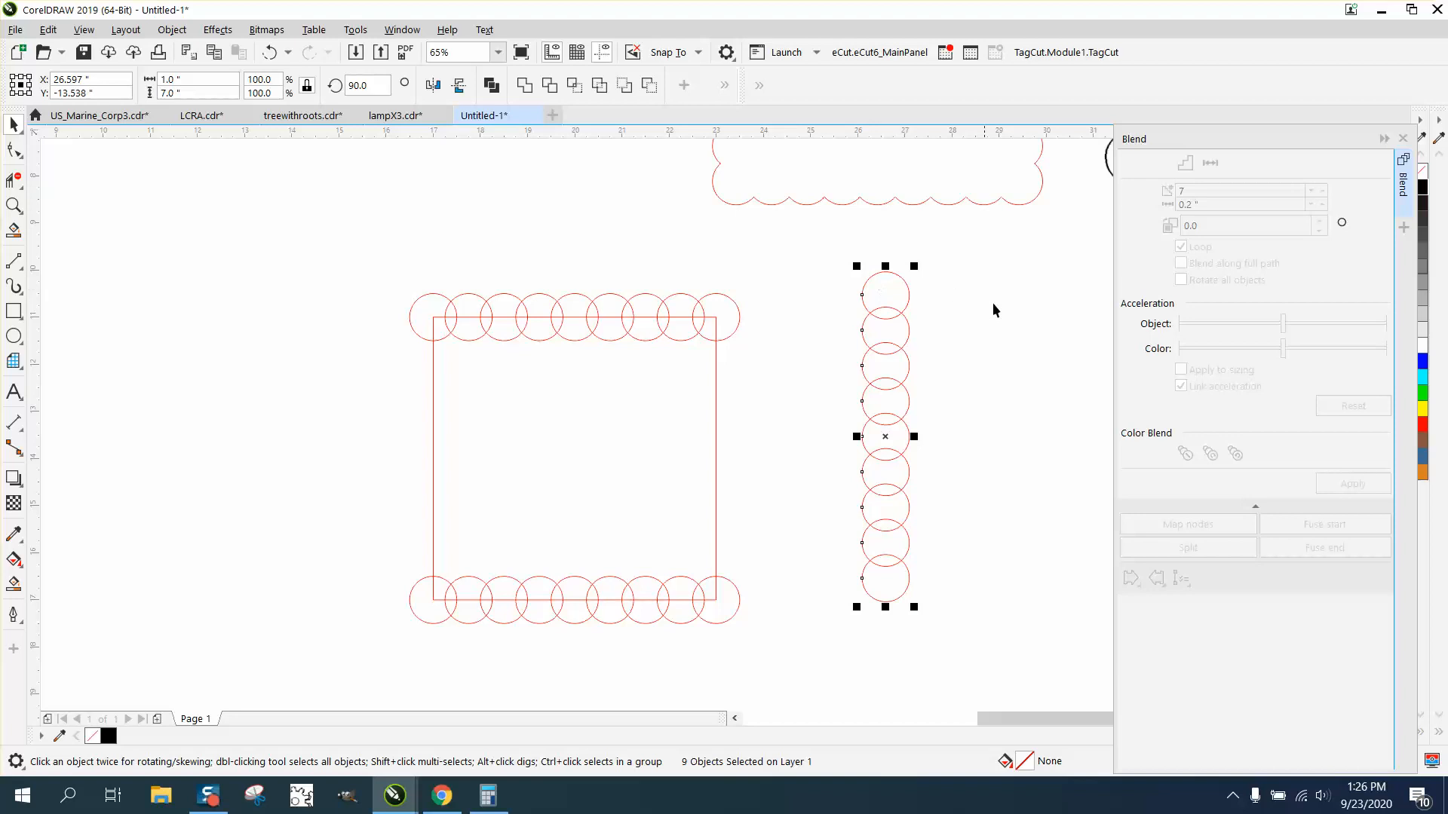
# Move the whole vertical column of circles onto the square's right edge, with its end circles centred on the corners.
pyautogui.click(941, 311)
pyautogui.click(888, 426)
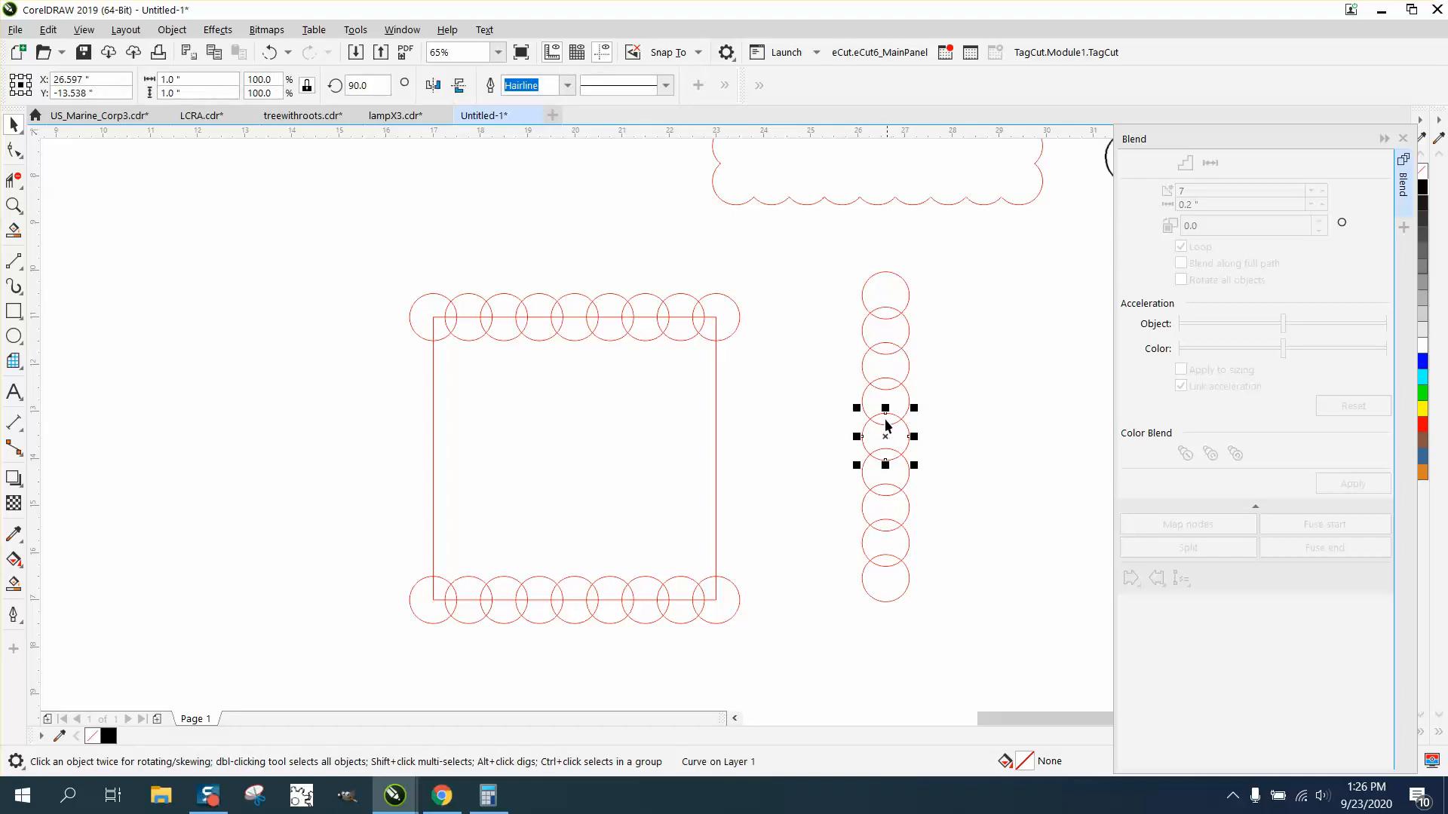
pyautogui.moveTo(1011, 653); pyautogui.dragTo(1010, 653)
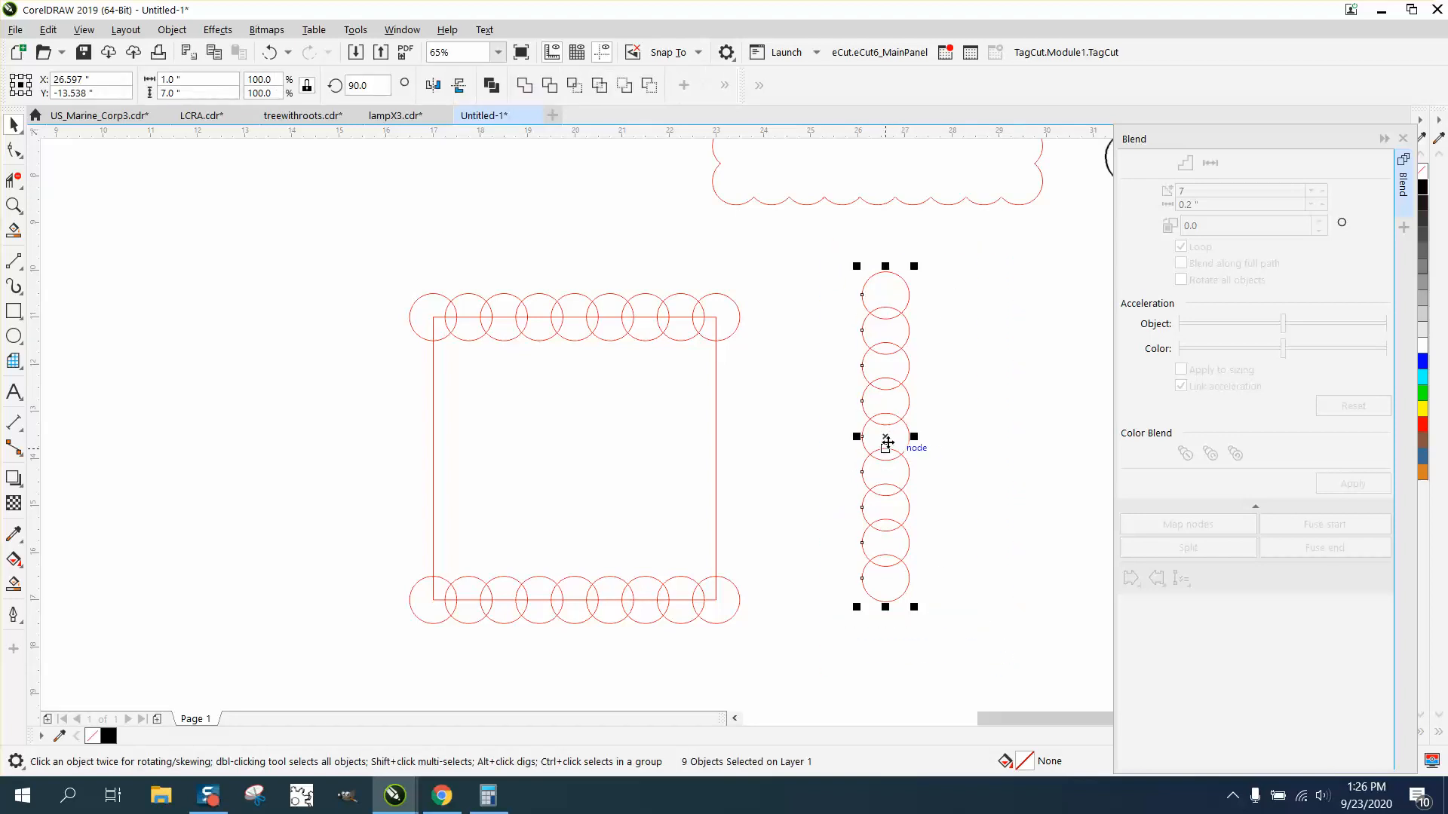
pyautogui.moveTo(885, 442); pyautogui.dragTo(726, 462)
pyautogui.click(775, 392)
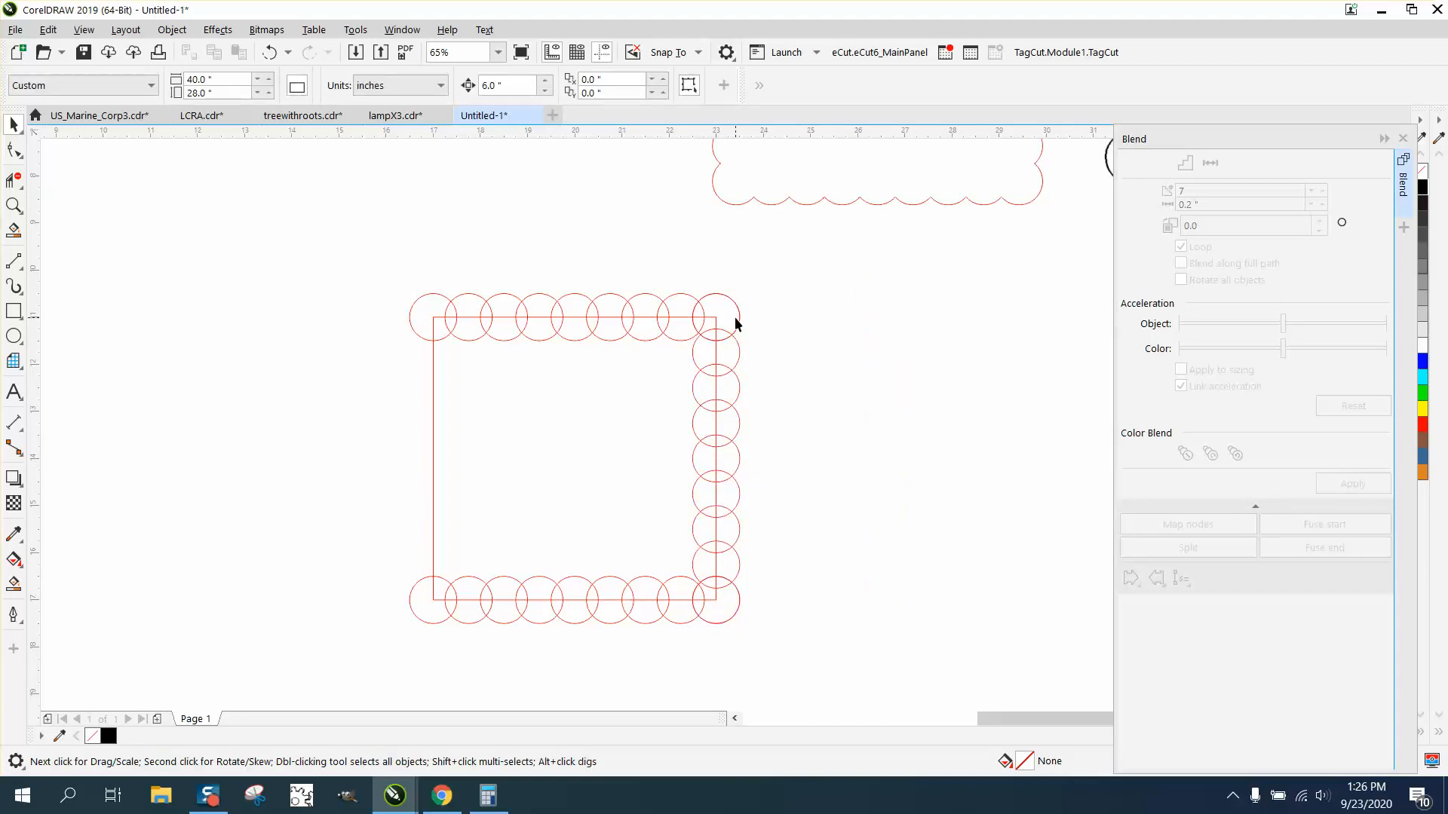
# Delete the overlapping duplicate circles at the square's upper-right and lower-right corners.
pyautogui.click(739, 321)
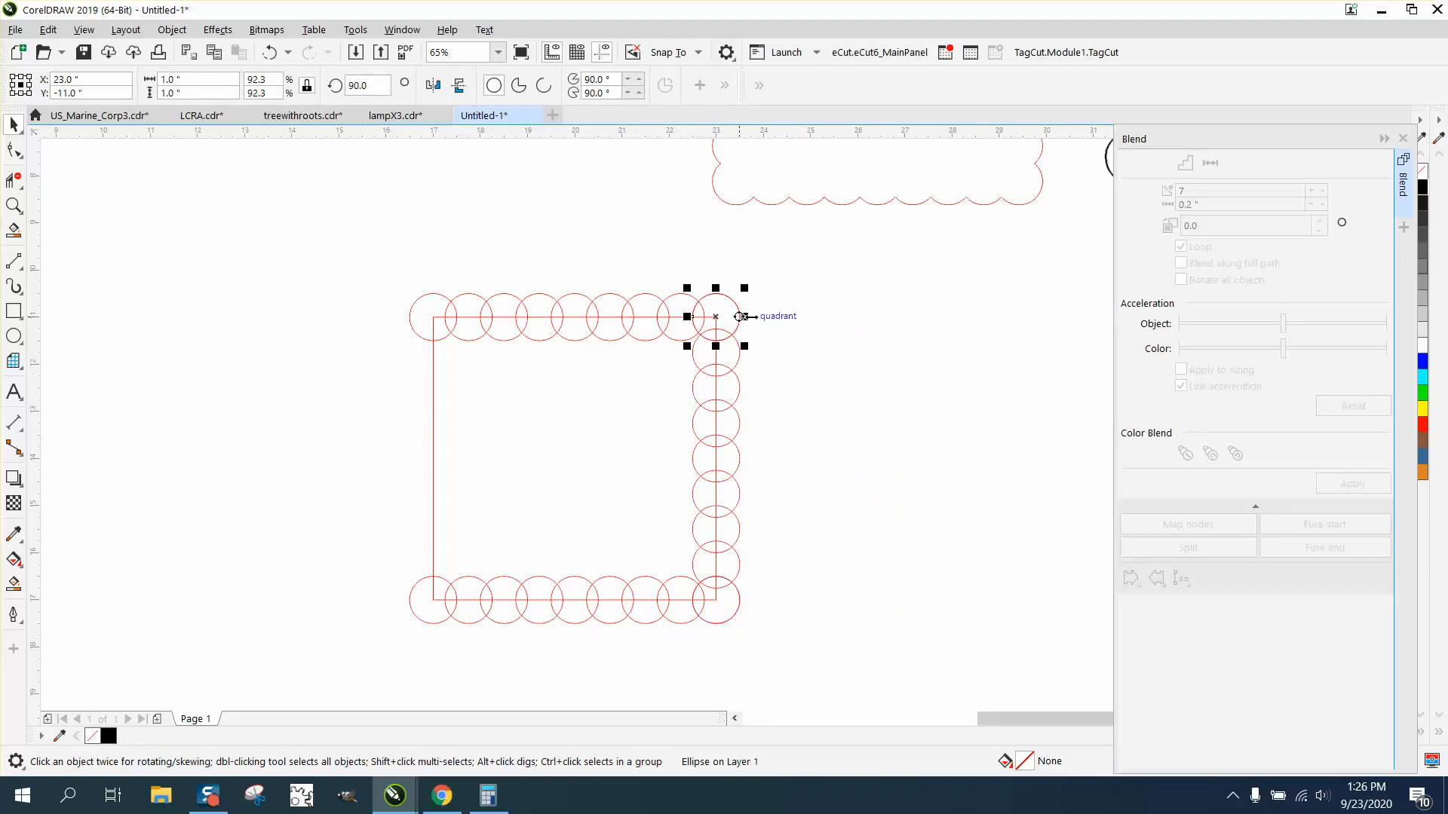
pyautogui.click(758, 323)
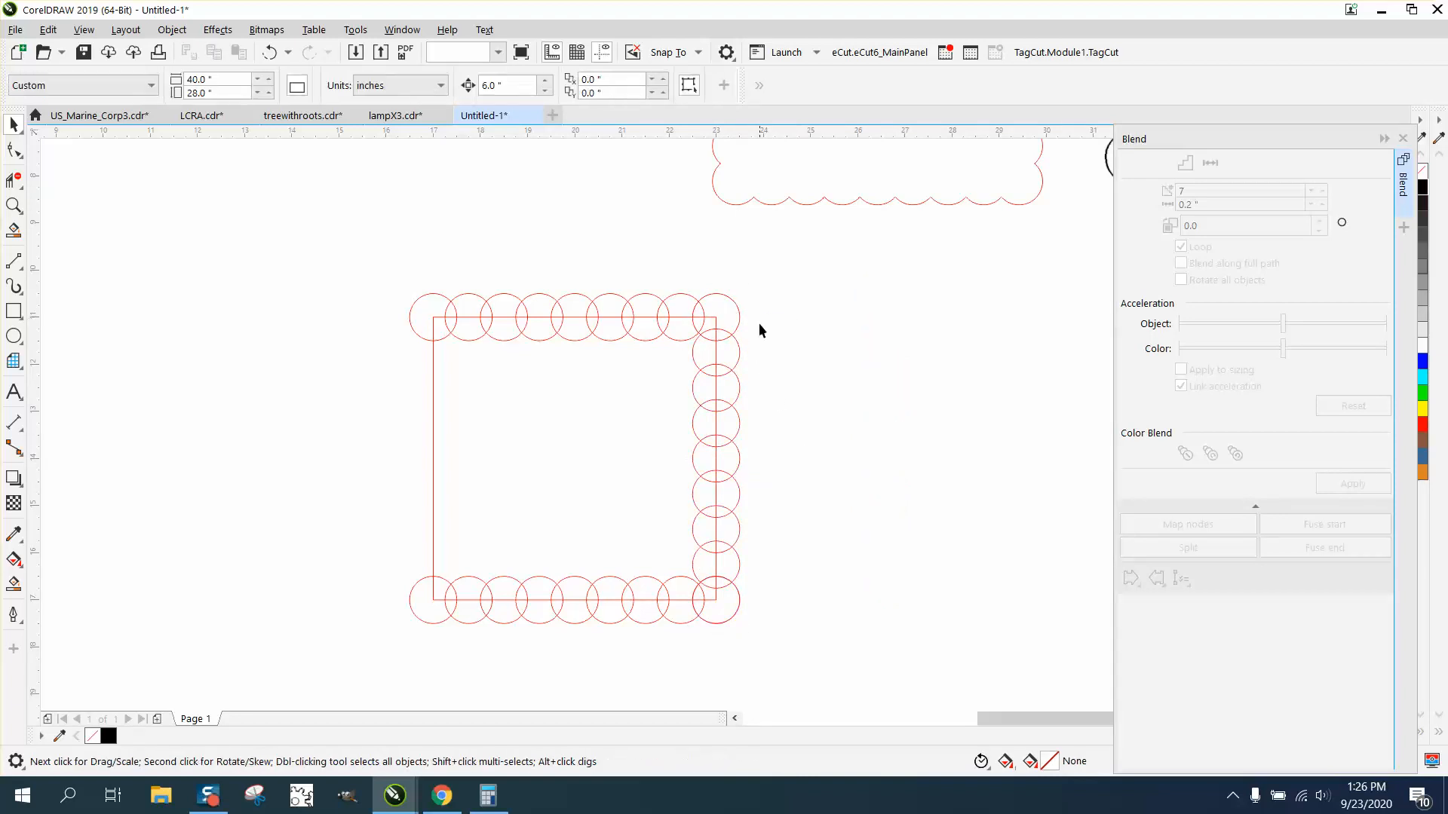
pyautogui.click(739, 601)
pyautogui.click(746, 599)
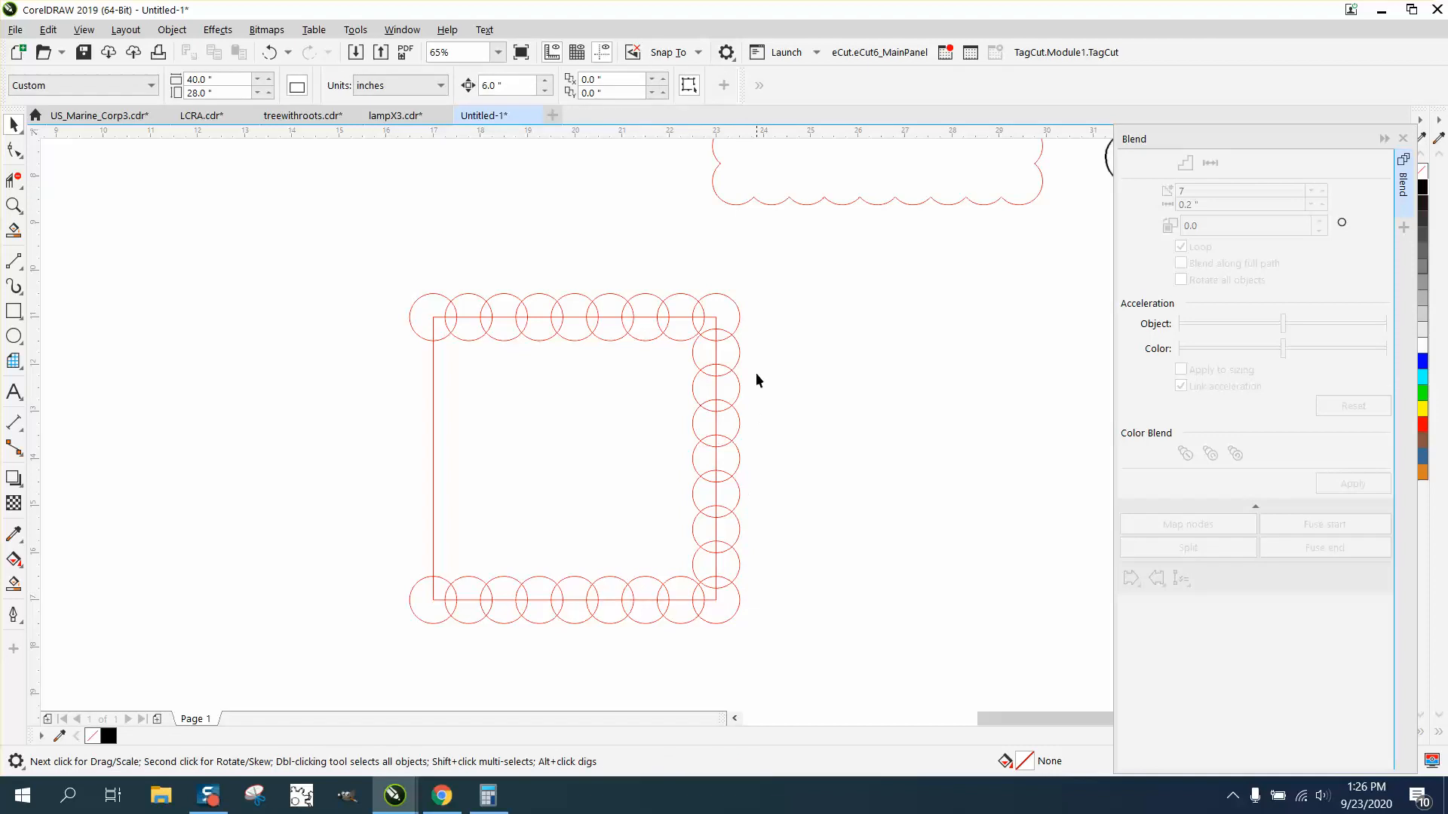
# Try to copy six circles from the right column onto the square's left edge.
pyautogui.moveTo(763, 427); pyautogui.dragTo(747, 609)
pyautogui.moveTo(681, 590); pyautogui.dragTo(674, 590)
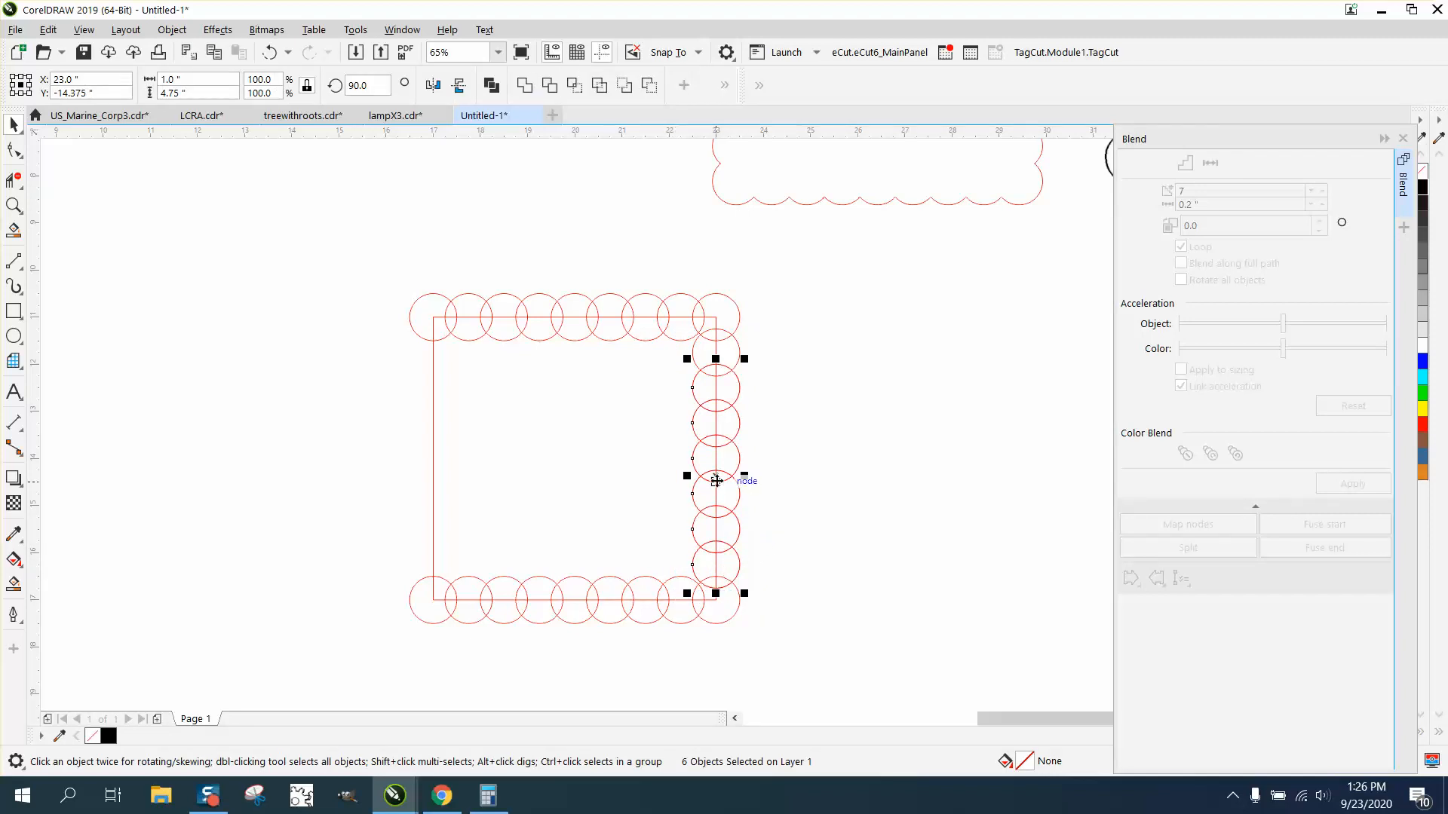
pyautogui.moveTo(717, 481); pyautogui.dragTo(442, 479)
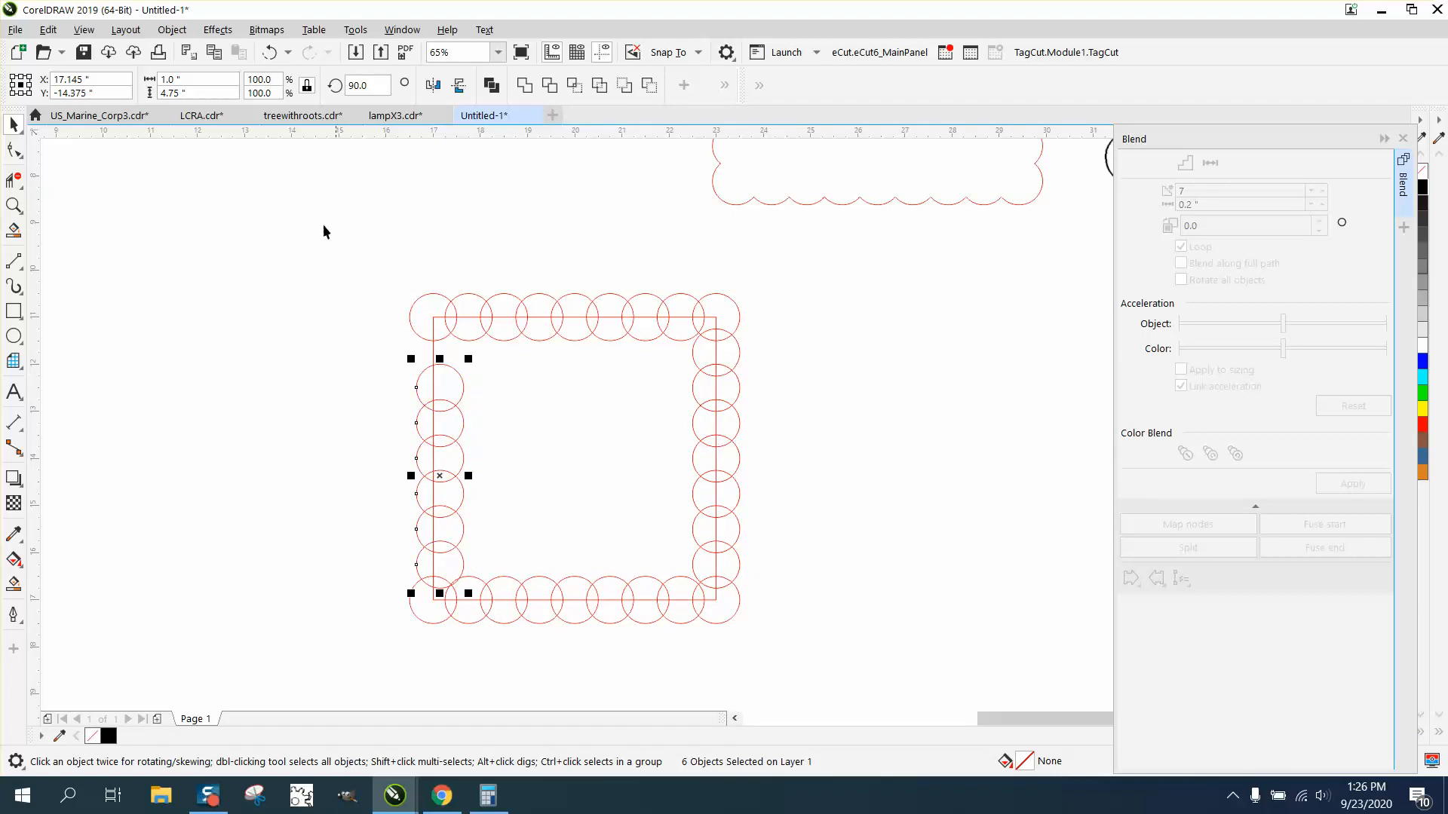
pyautogui.click(268, 58)
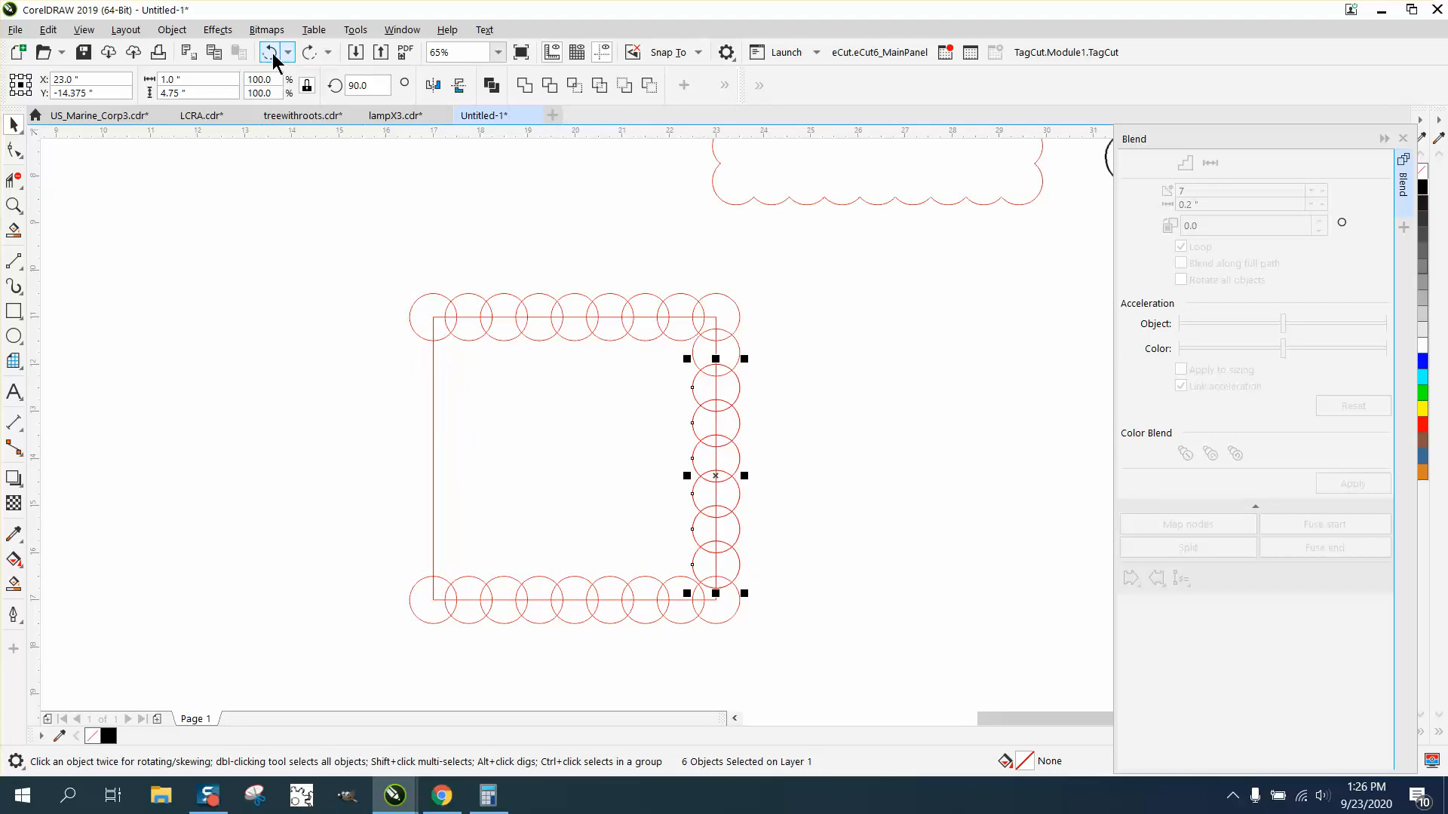
pyautogui.click(270, 53)
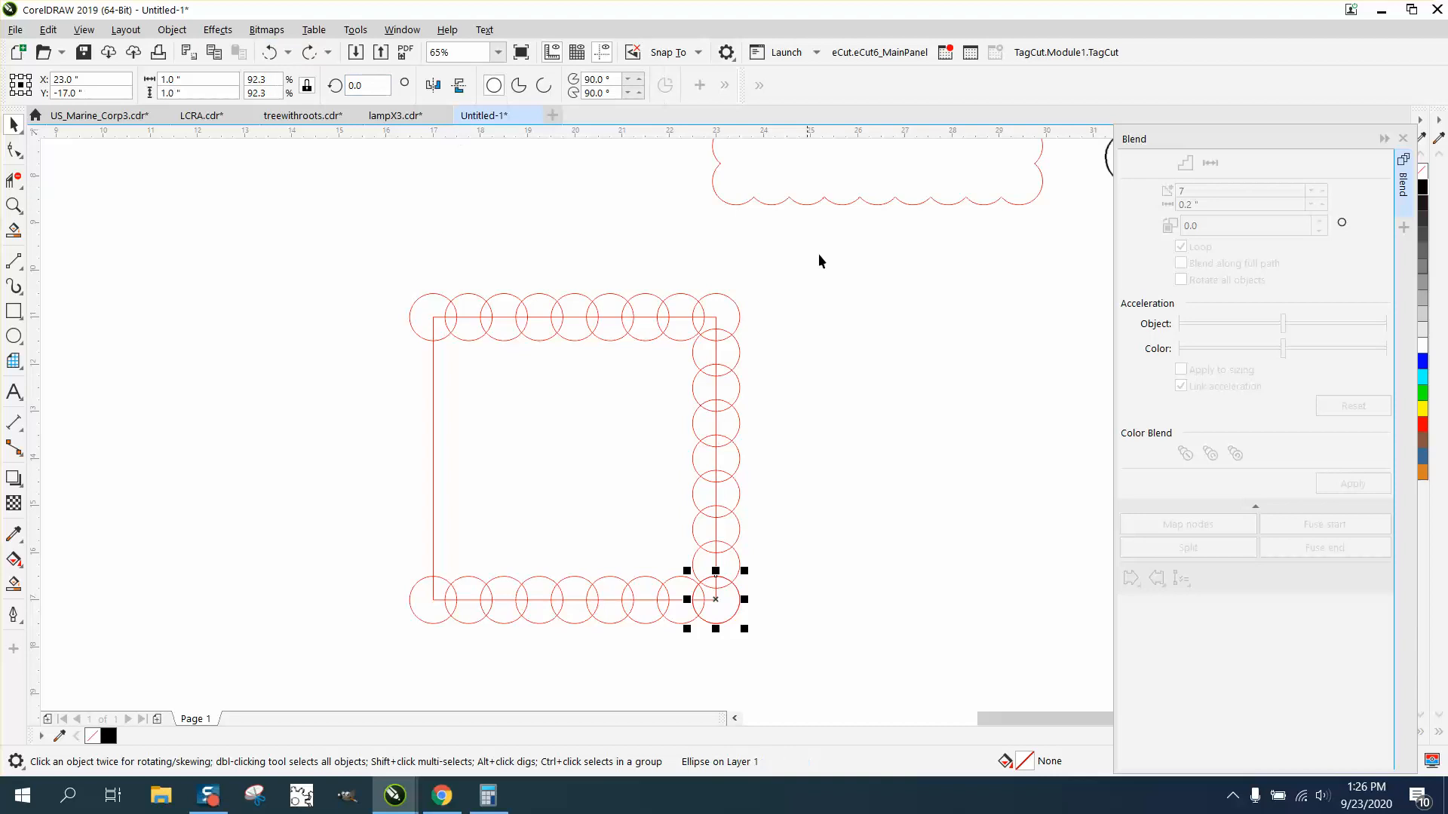
# Delete the duplicate circle at the square's lower-right corner and check the upper-right corner for another duplicate.
pyautogui.click(836, 321)
pyautogui.moveTo(736, 613); pyautogui.dragTo(837, 647)
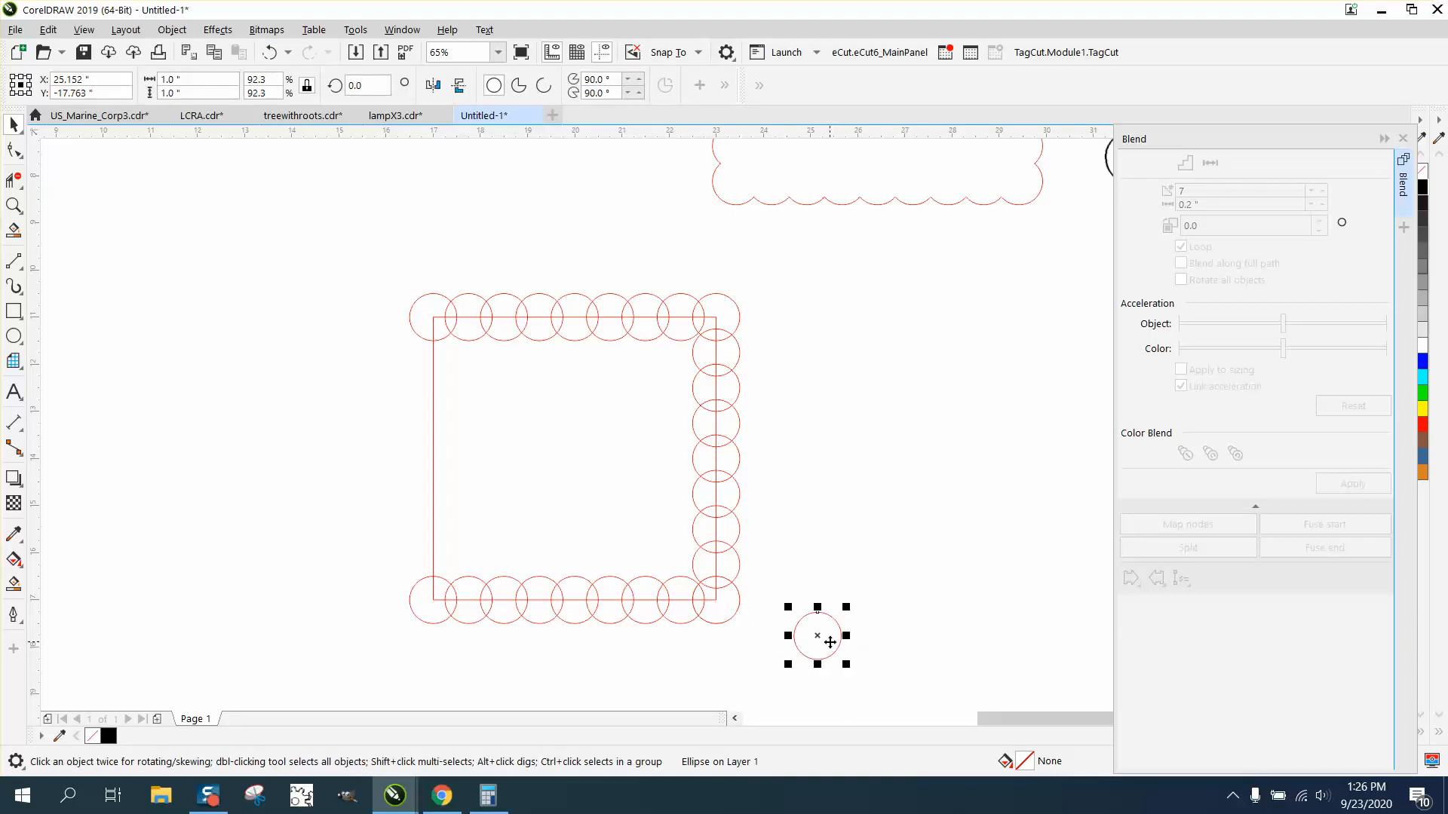
pyautogui.press('Delete')
pyautogui.moveTo(736, 329); pyautogui.dragTo(801, 332)
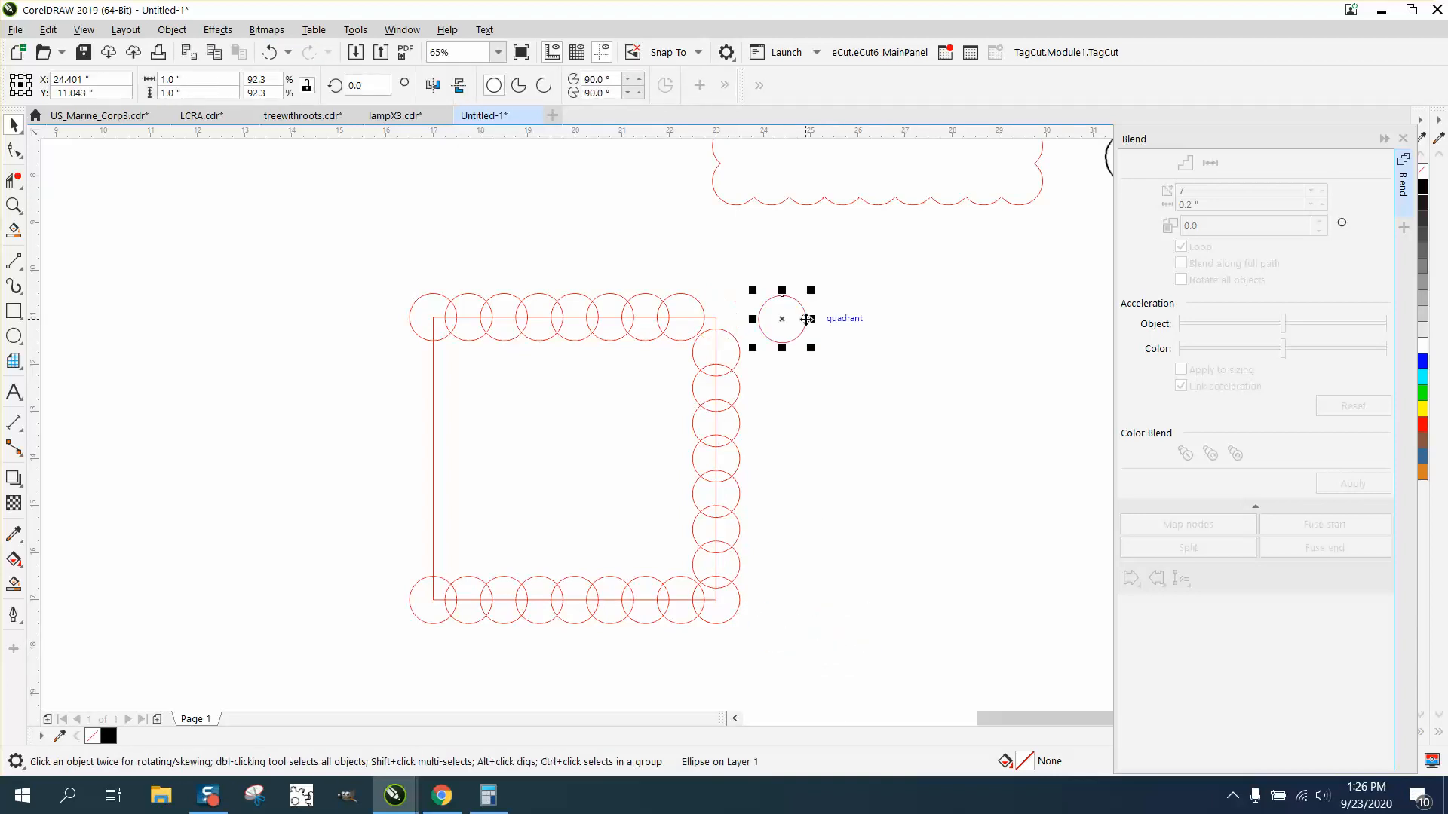
pyautogui.click(276, 51)
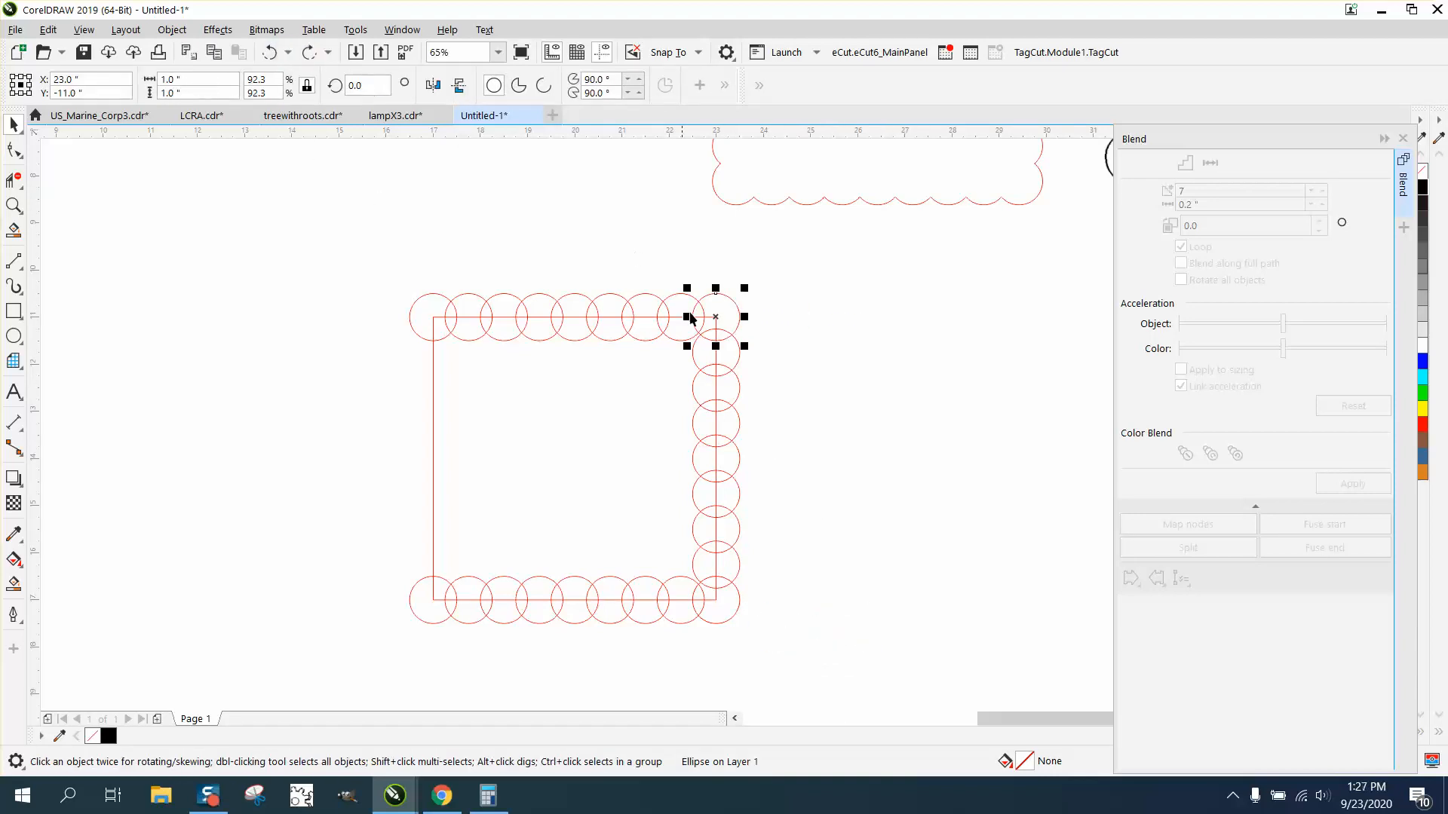
# Duplicate the seven circles between the right corners and place the copy centred on the square's left edge.
pyautogui.moveTo(773, 324); pyautogui.dragTo(767, 585)
pyautogui.moveTo(675, 596); pyautogui.dragTo(676, 594)
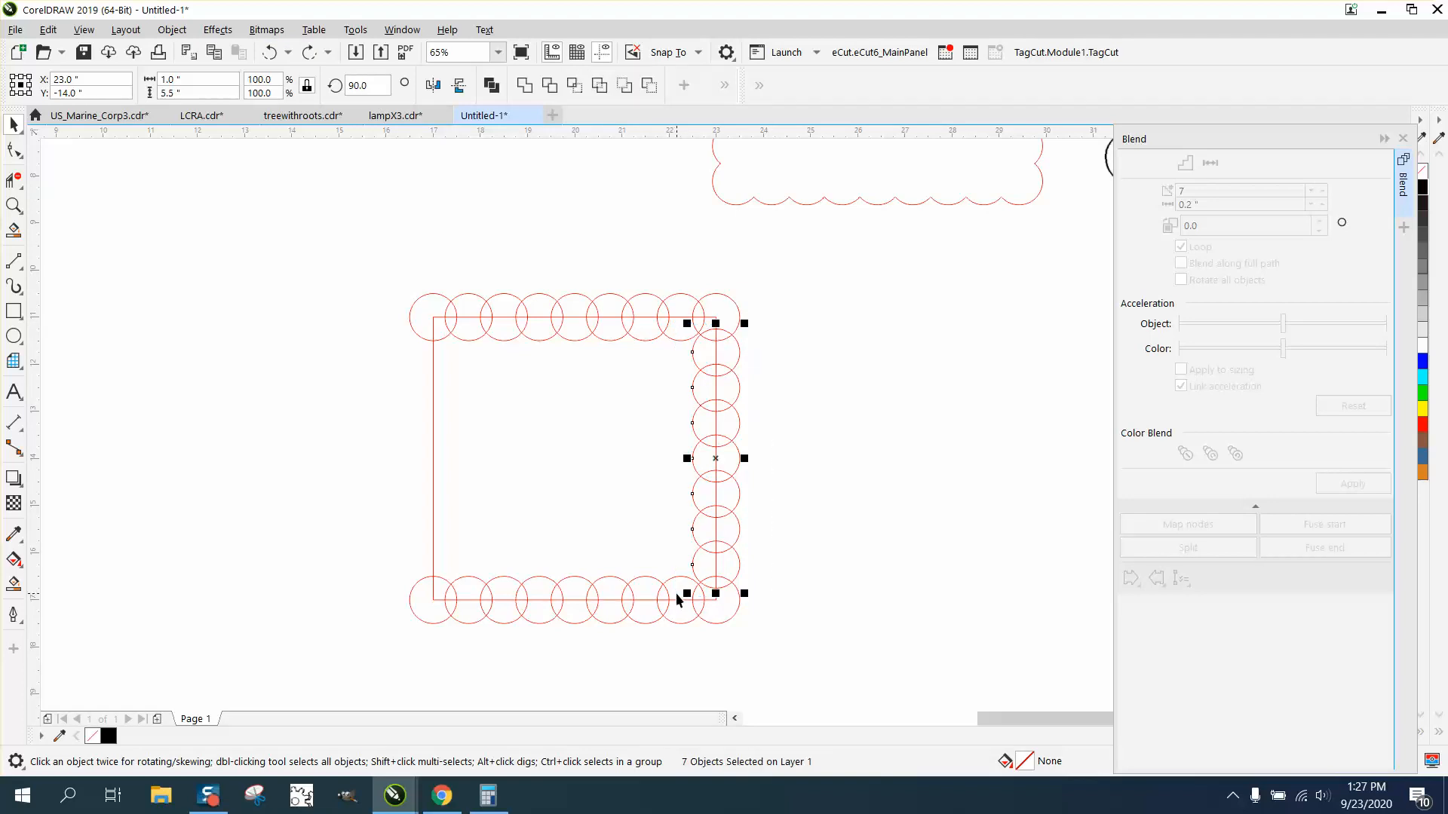
pyautogui.press('KP_Add')
pyautogui.moveTo(716, 459); pyautogui.dragTo(433, 457)
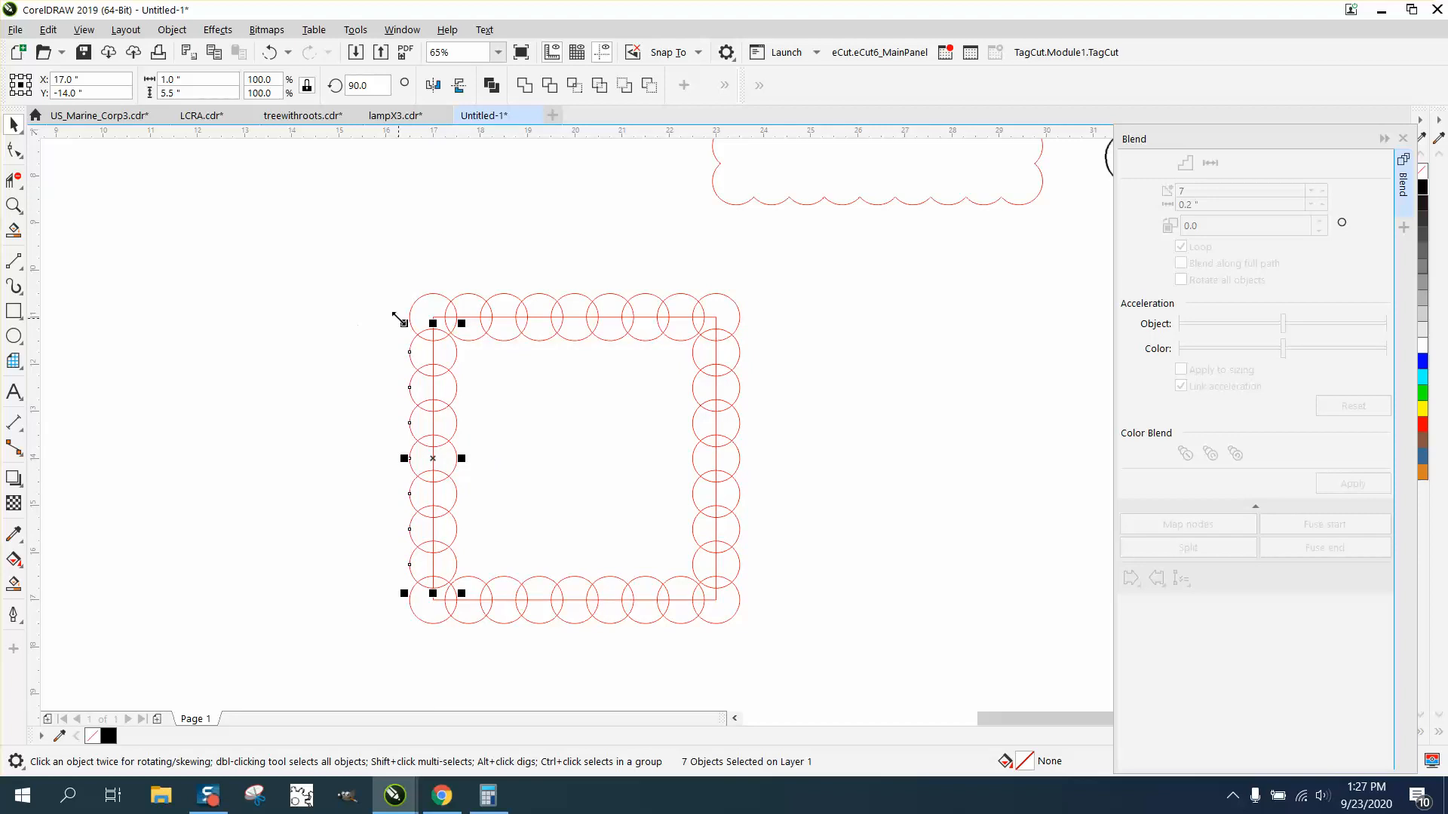
pyautogui.click(350, 229)
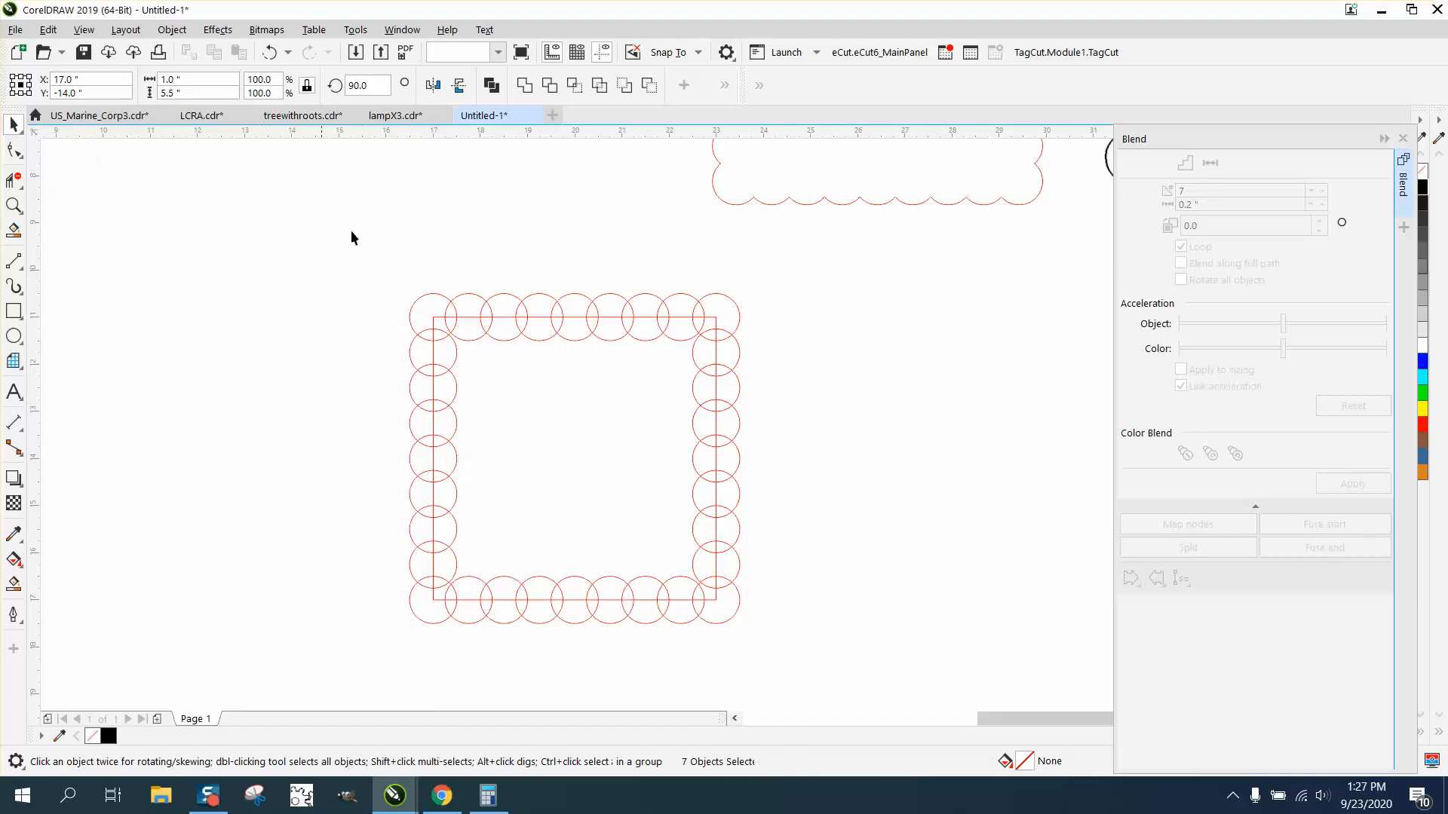
# Move the square clear to the right and weld all the circles into a single scalloped frame.
pyautogui.moveTo(540, 318); pyautogui.dragTo(848, 328)
pyautogui.moveTo(337, 237); pyautogui.dragTo(790, 659)
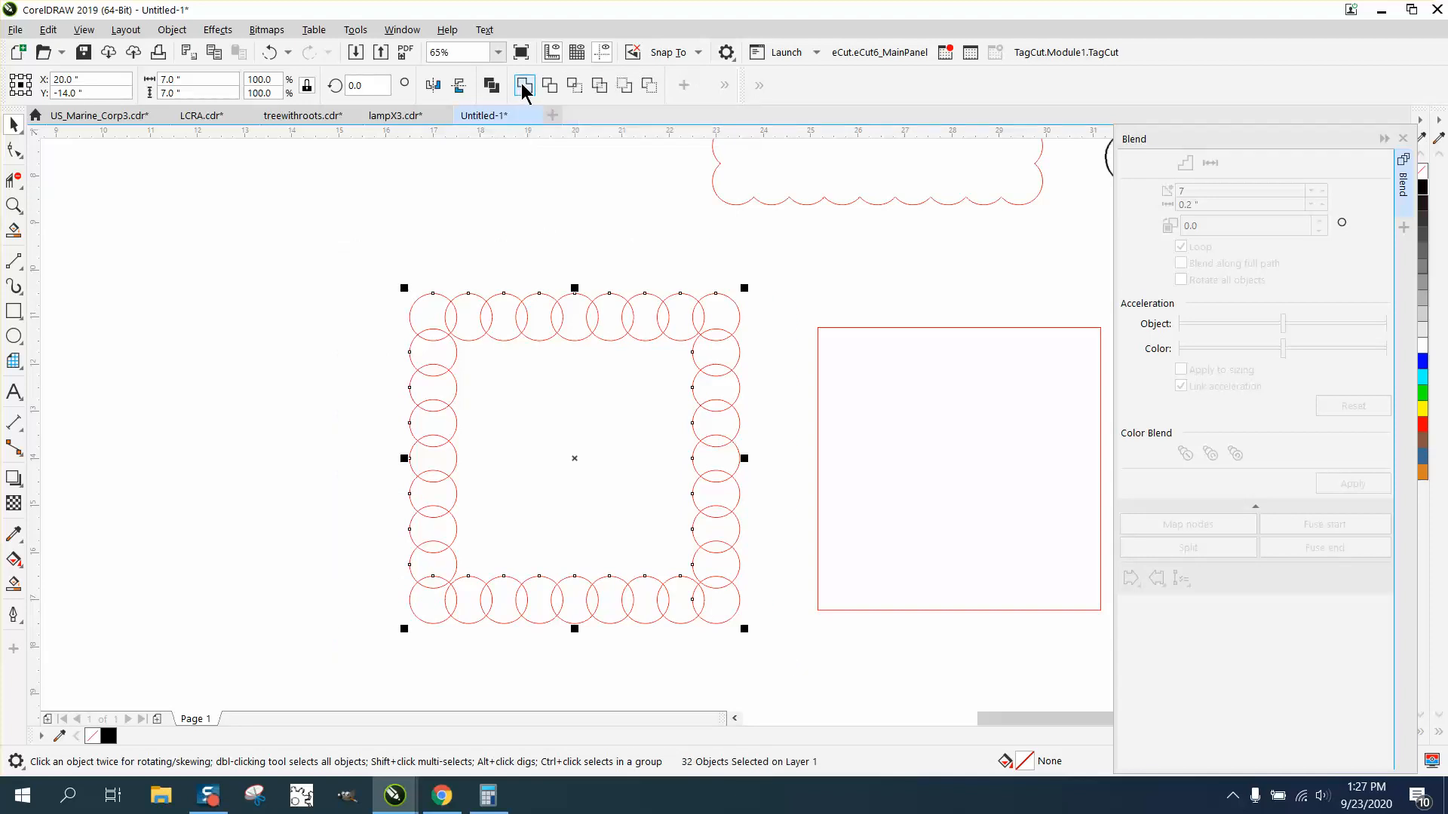
pyautogui.click(523, 86)
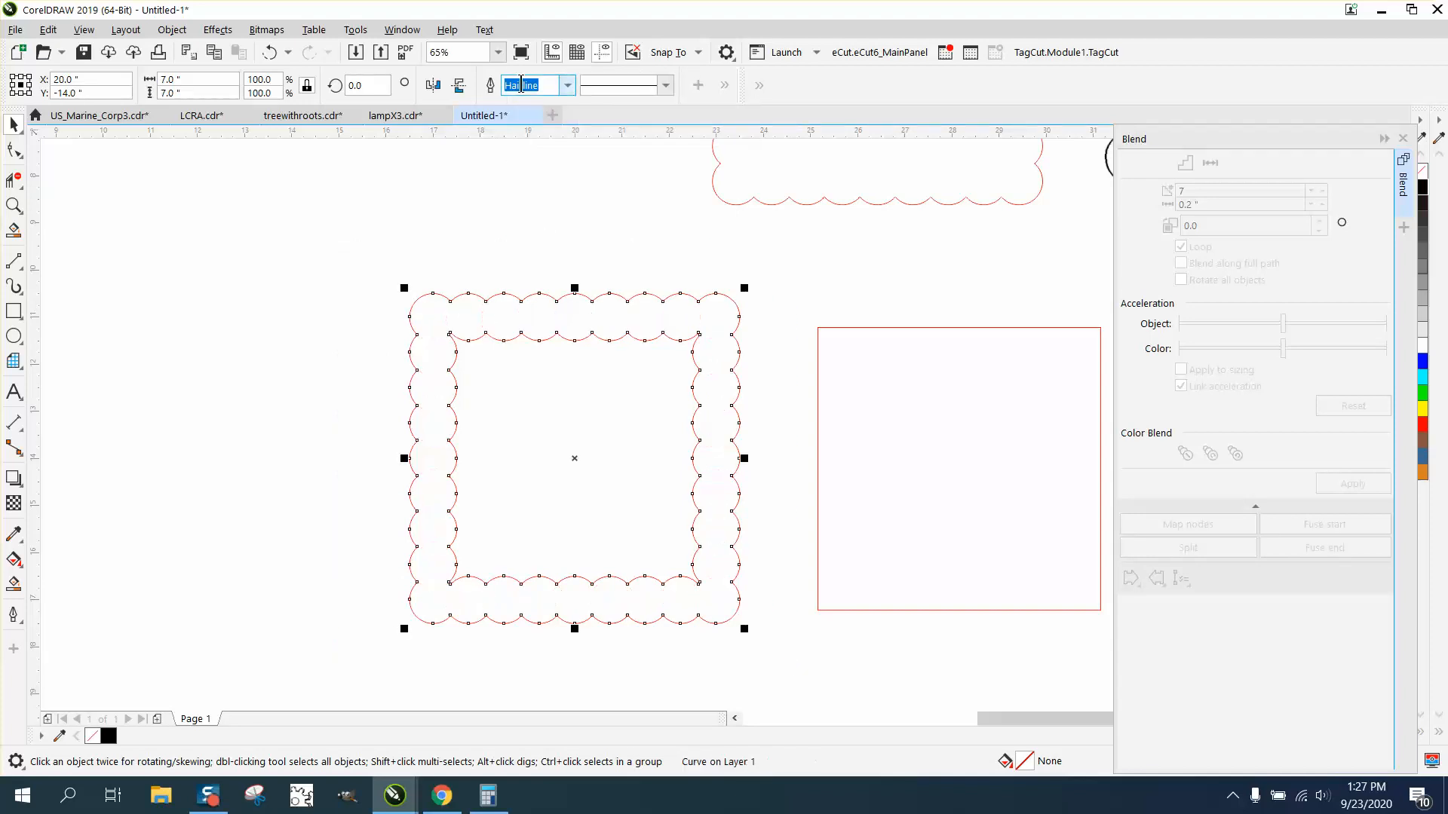
# Centre the square on the page inside the scalloped frame and remove the frame's inner scalloped outline with Virtual Segment Delete.
pyautogui.click(816, 376)
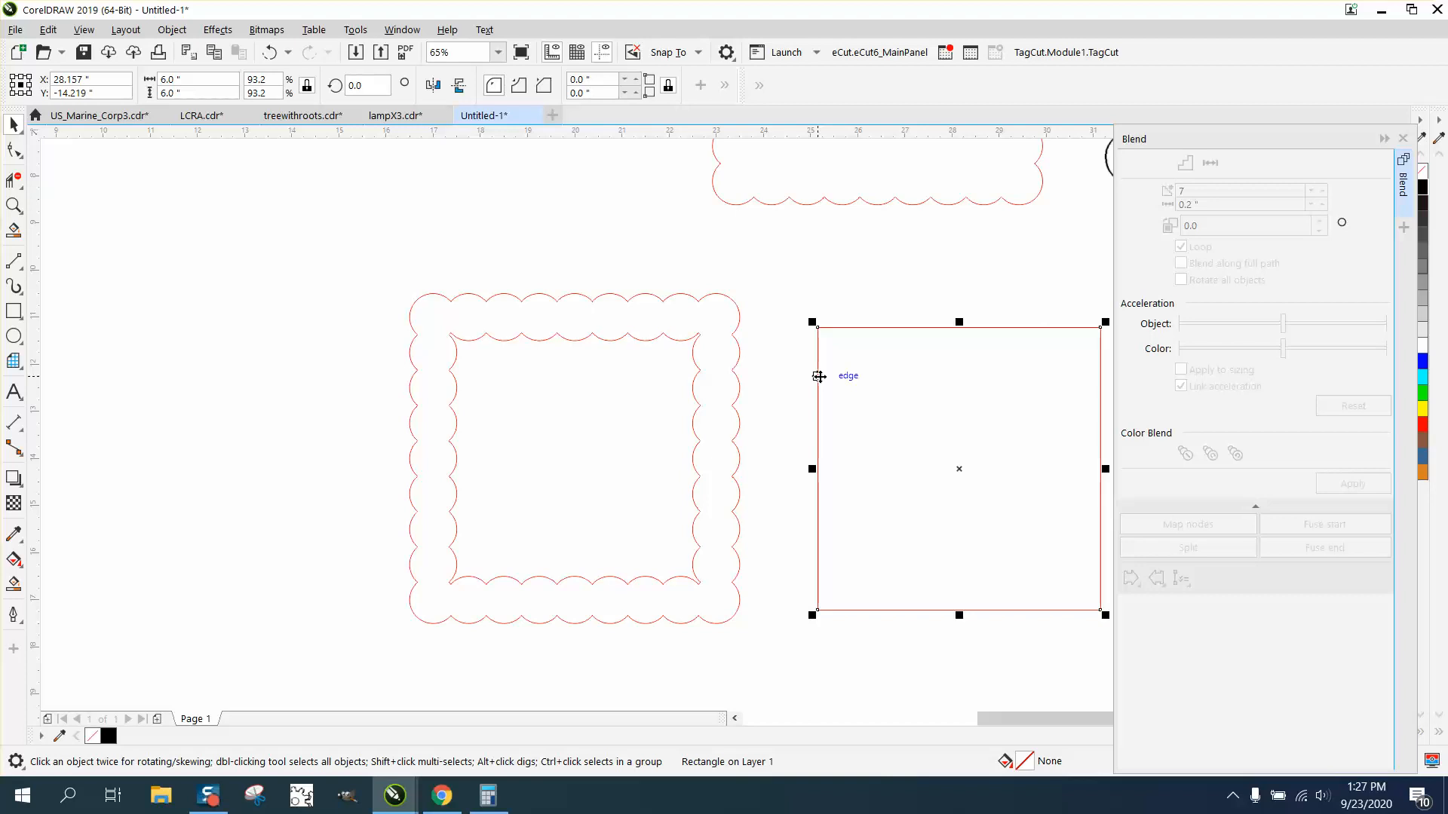
pyautogui.press('p')
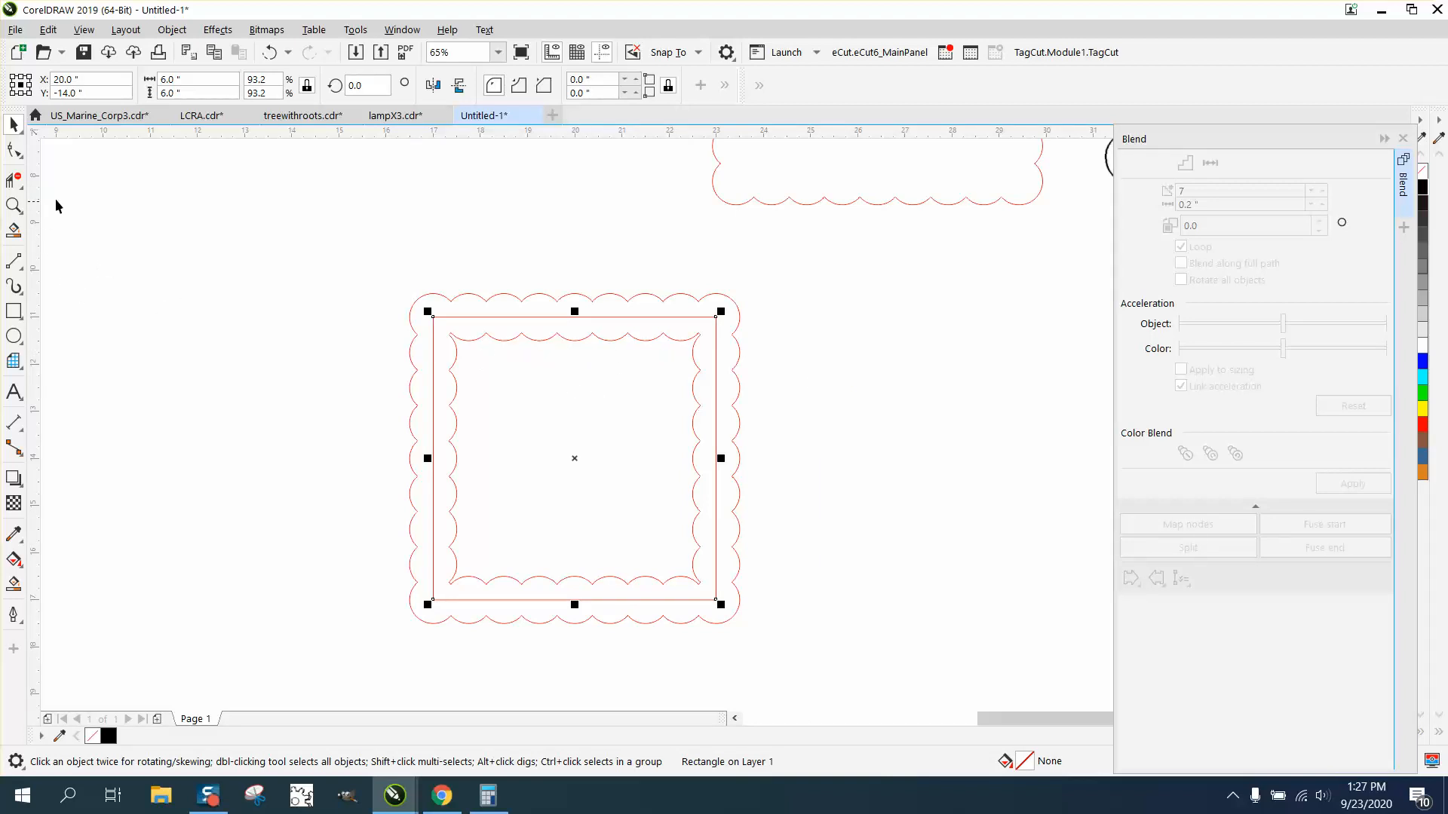
pyautogui.click(13, 179)
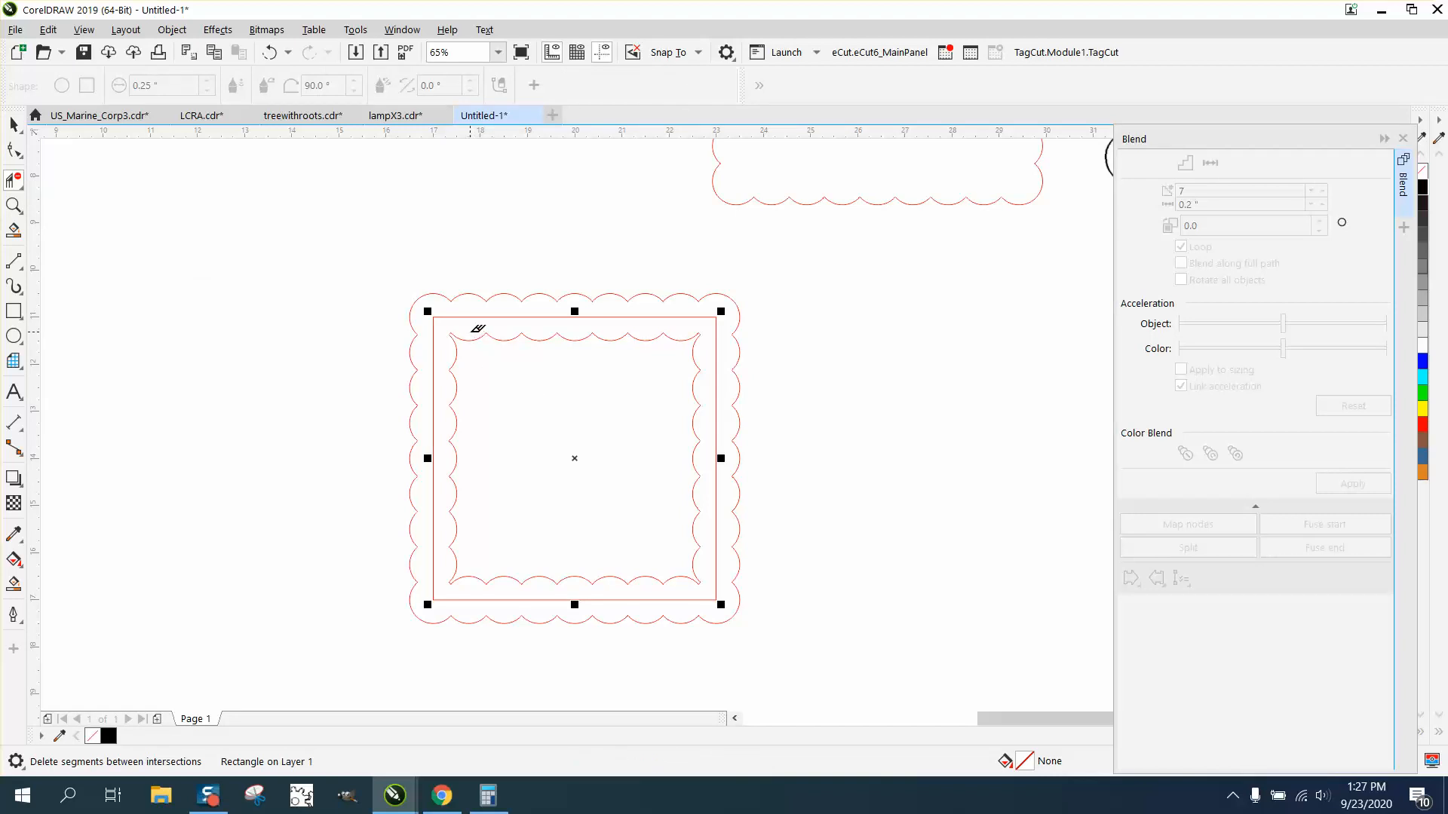
pyautogui.click(485, 348)
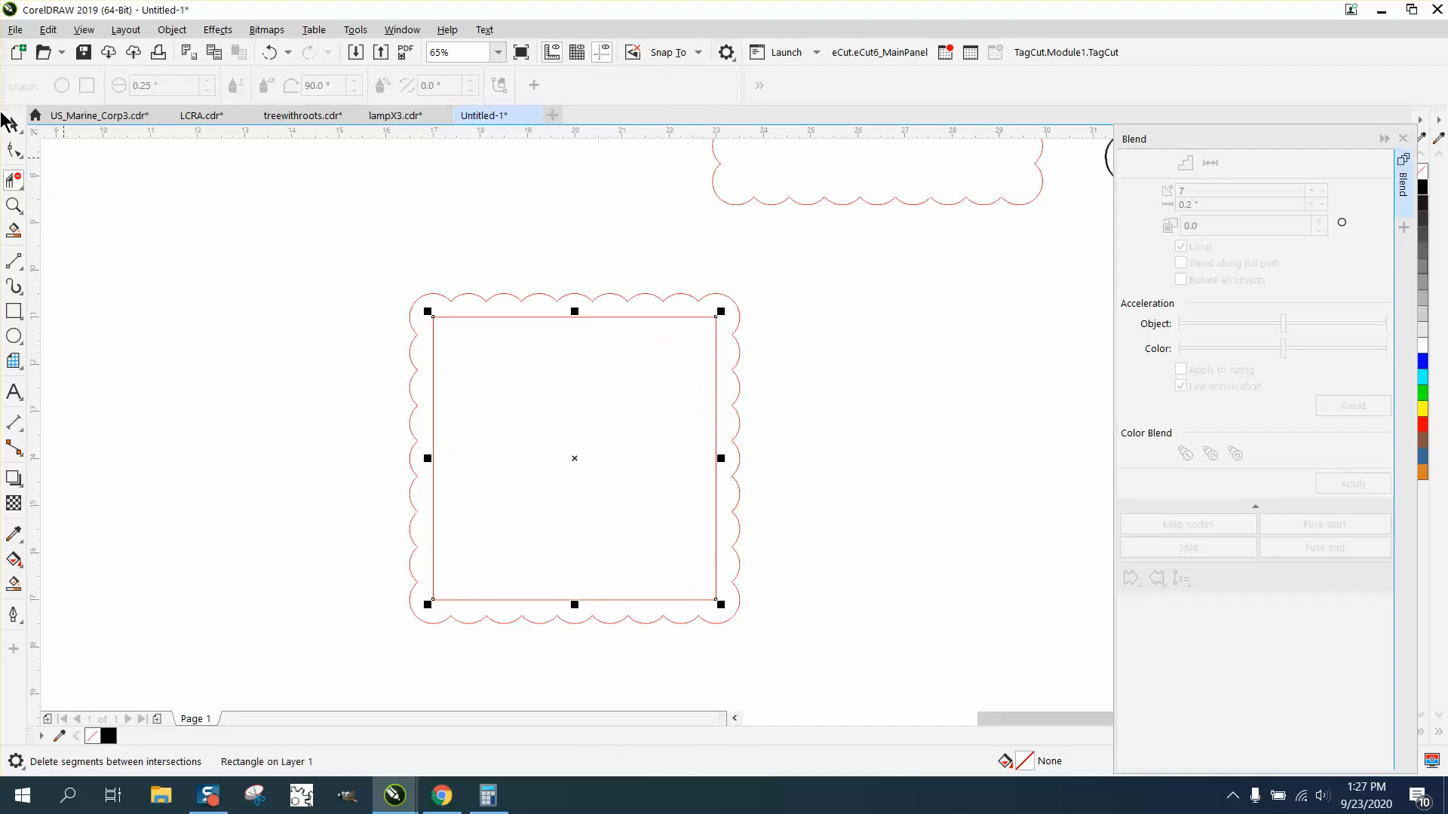
# Move the square out to the right of the scalloped outline and undo that move.
pyautogui.click(12, 123)
pyautogui.moveTo(518, 318); pyautogui.dragTo(905, 334)
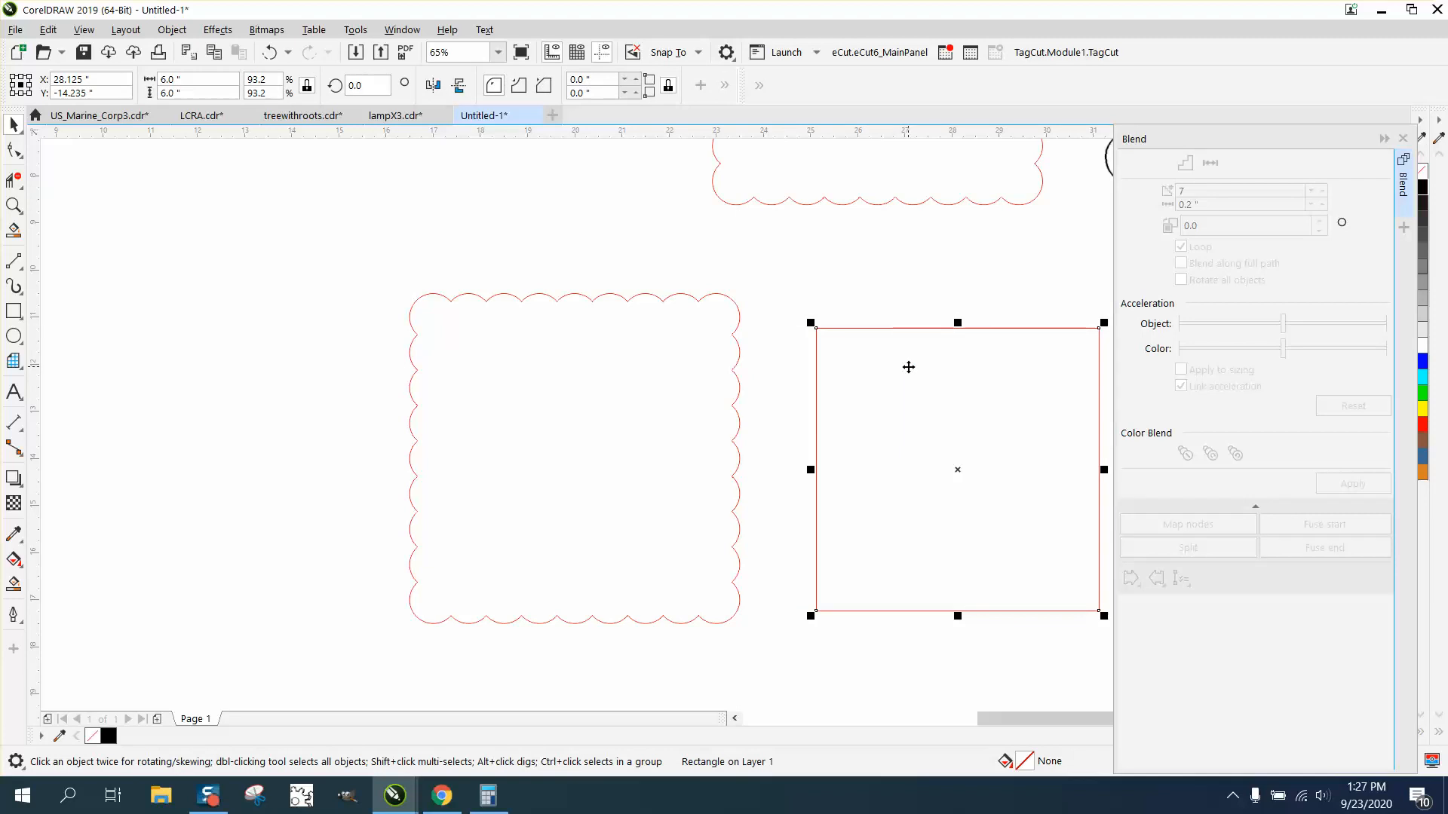
pyautogui.hotkey('ctrl', 'z')
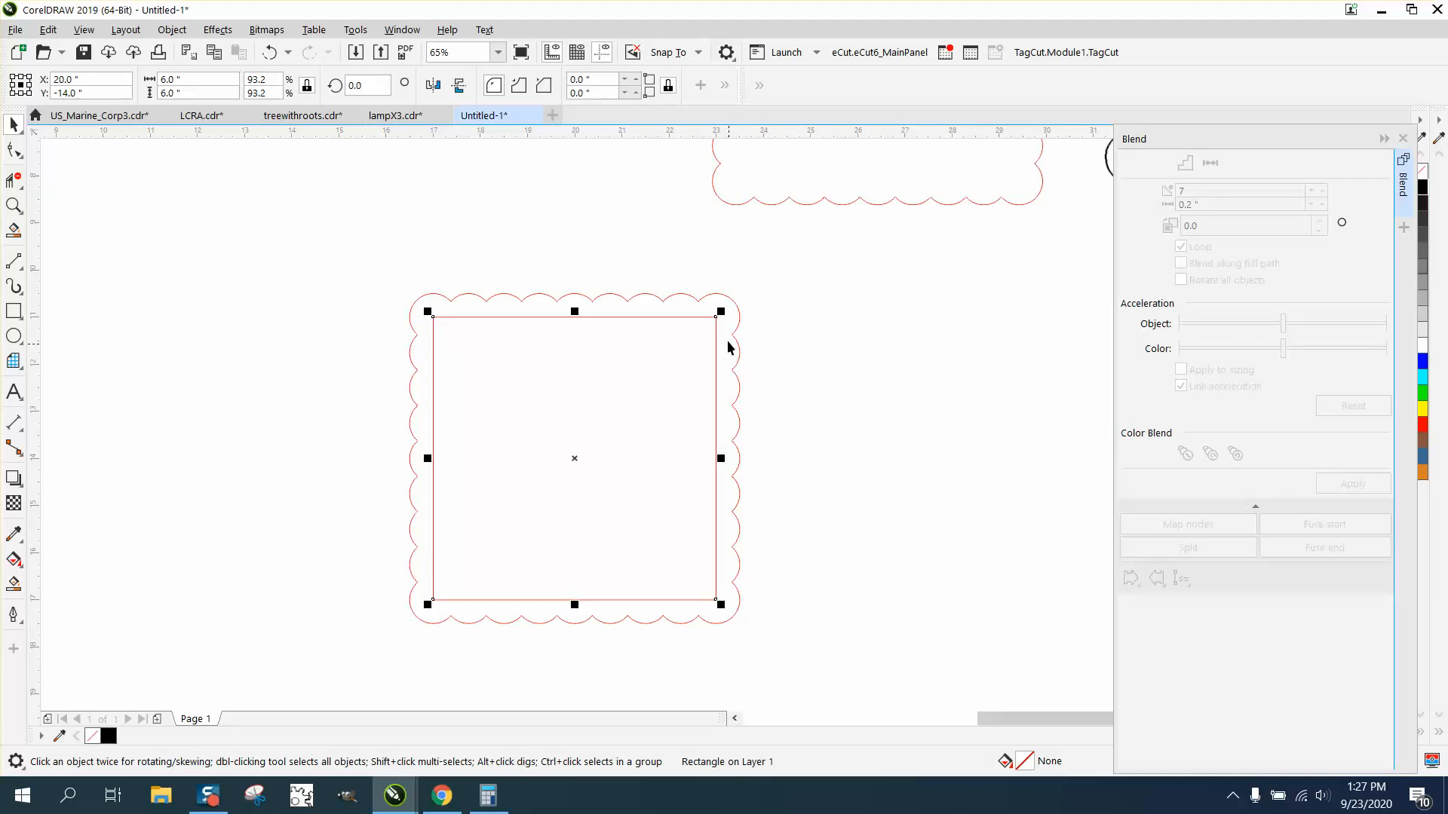
# Shrink the square proportionally about its centre to about 5.5 inches inside the scalloped outline.
pyautogui.moveTo(720, 312)
pyautogui.mouseDown()
pyautogui.moveTo(699, 332)
pyautogui.moveTo(708, 324)
pyautogui.mouseUp()
pyautogui.scroll(-2, 839, 342)
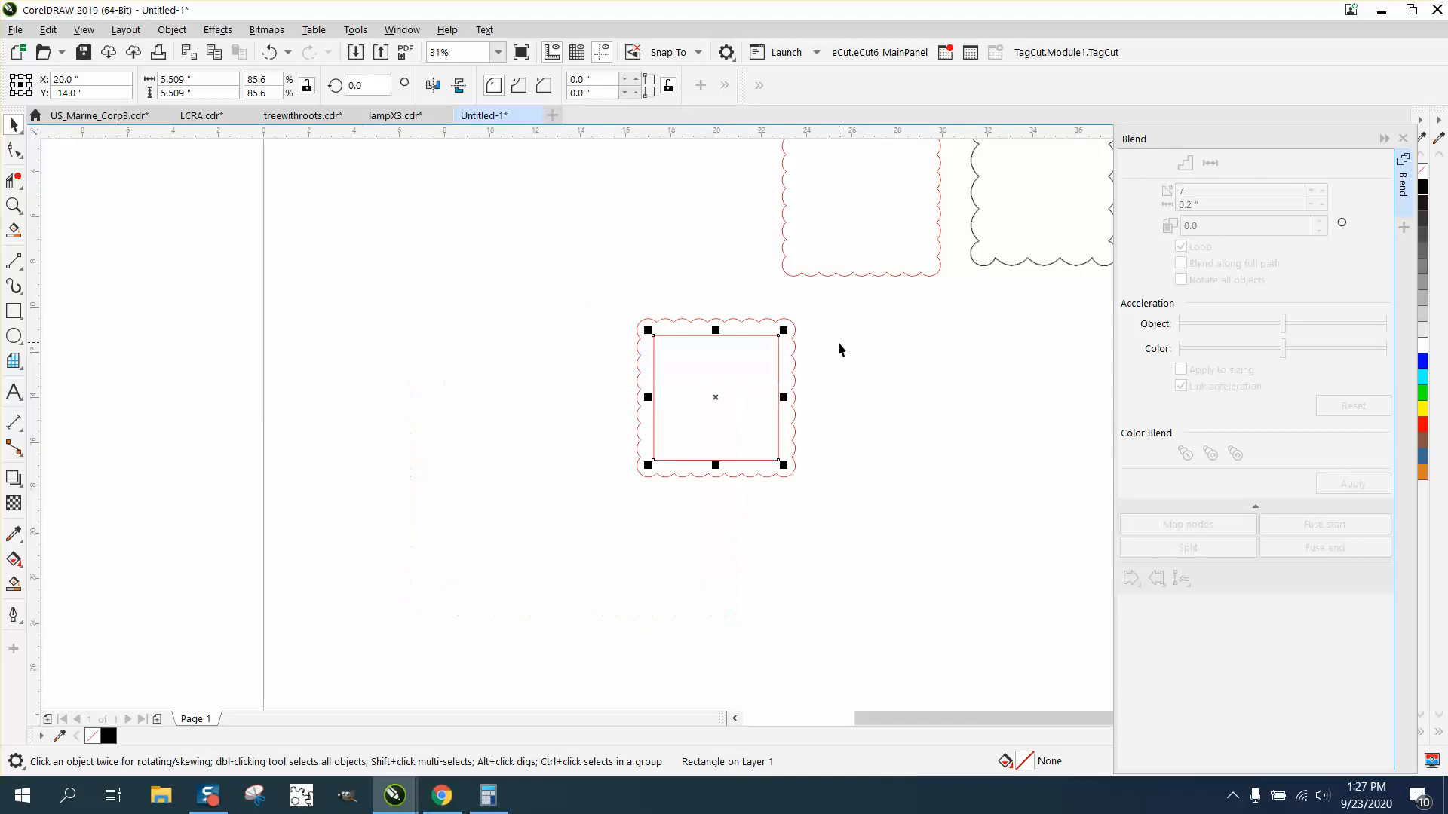
pyautogui.click(14, 206)
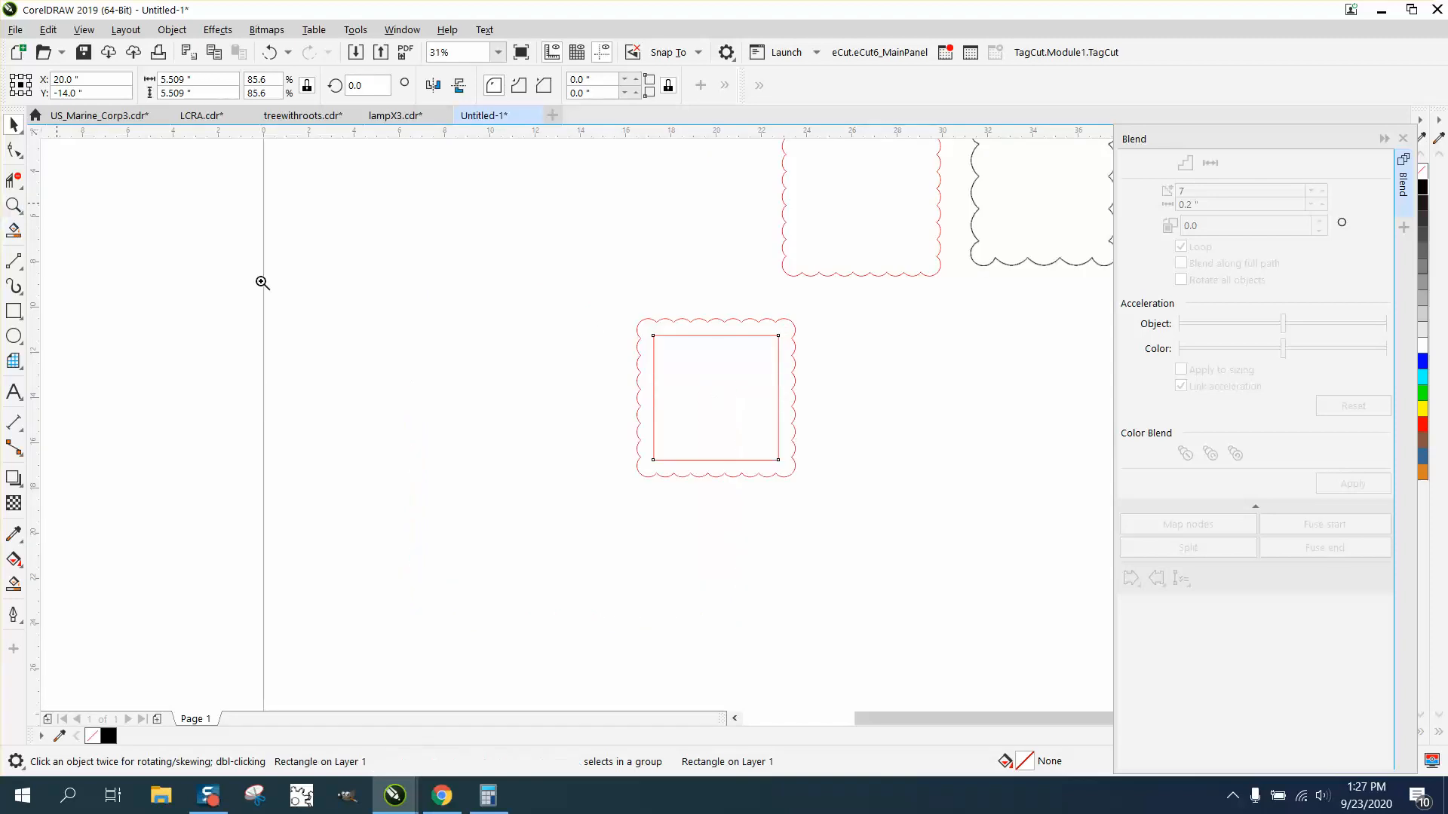
pyautogui.moveTo(896, 513); pyautogui.dragTo(490, 294)
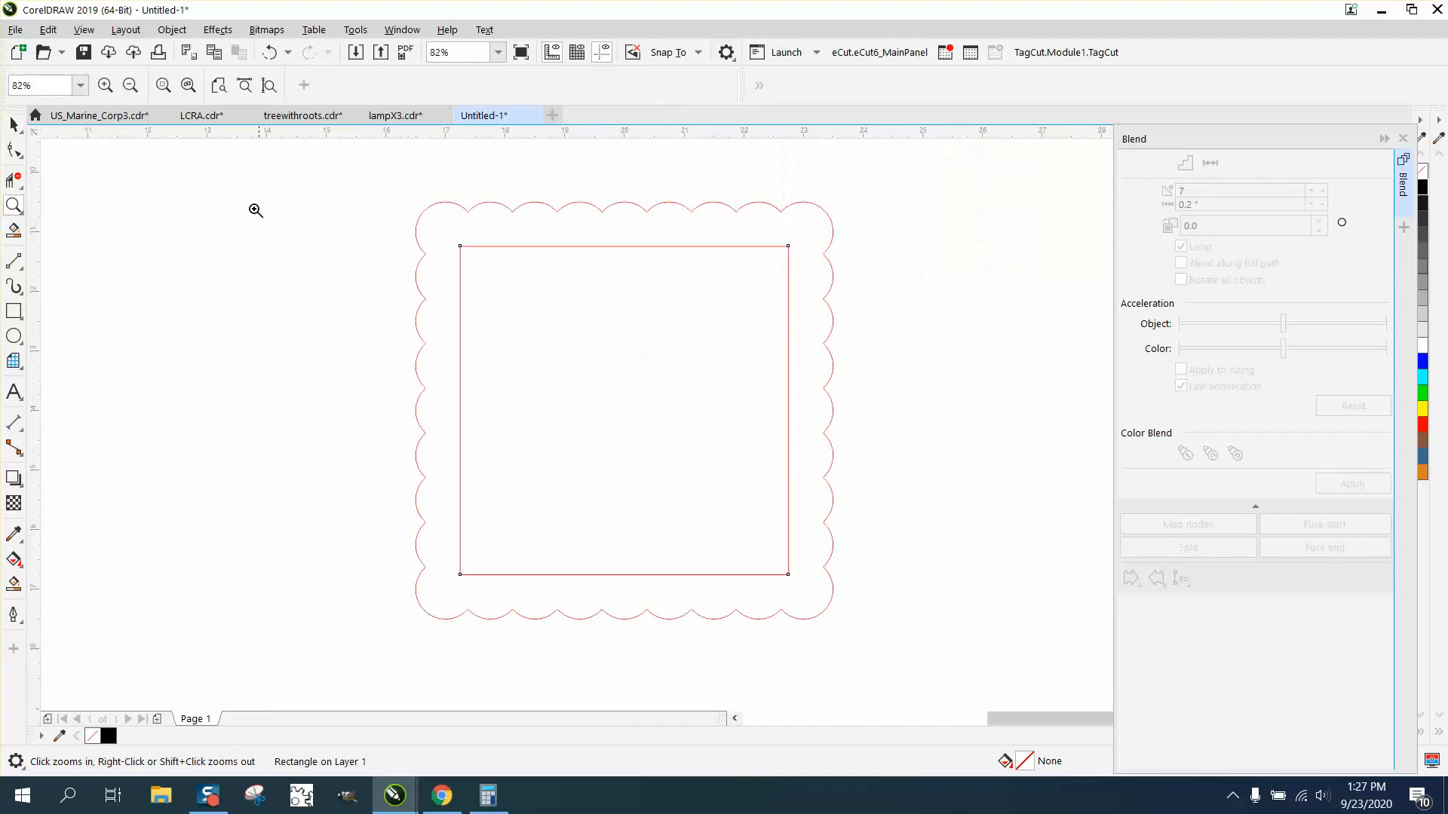
# Undo the square's edits, the inner outline's removal and the weld, back to the separate circles.
pyautogui.click(269, 53)
pyautogui.click(268, 53)
pyautogui.click(268, 53)
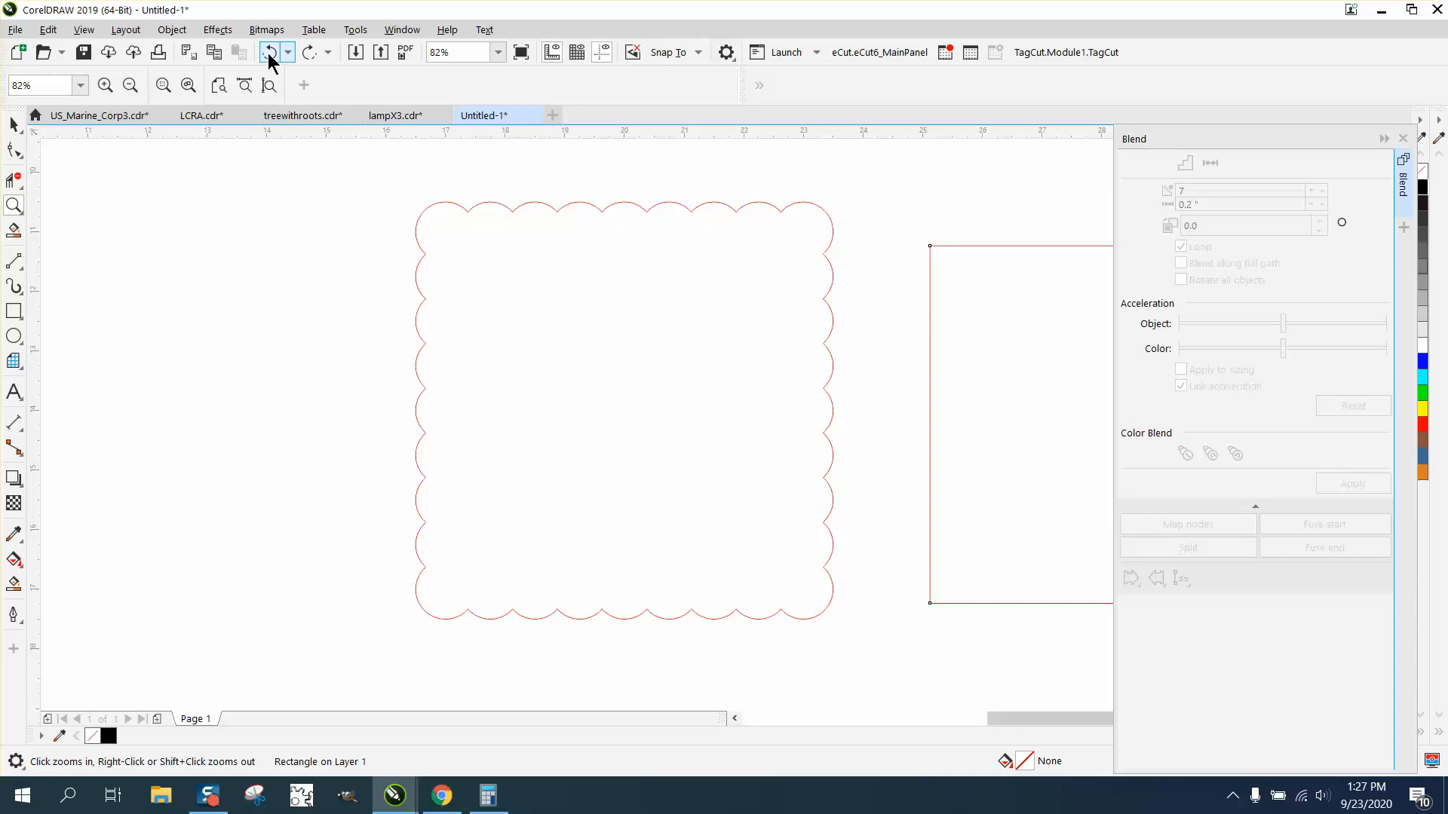
pyautogui.click(268, 53)
pyautogui.click(268, 53)
pyautogui.click(268, 53)
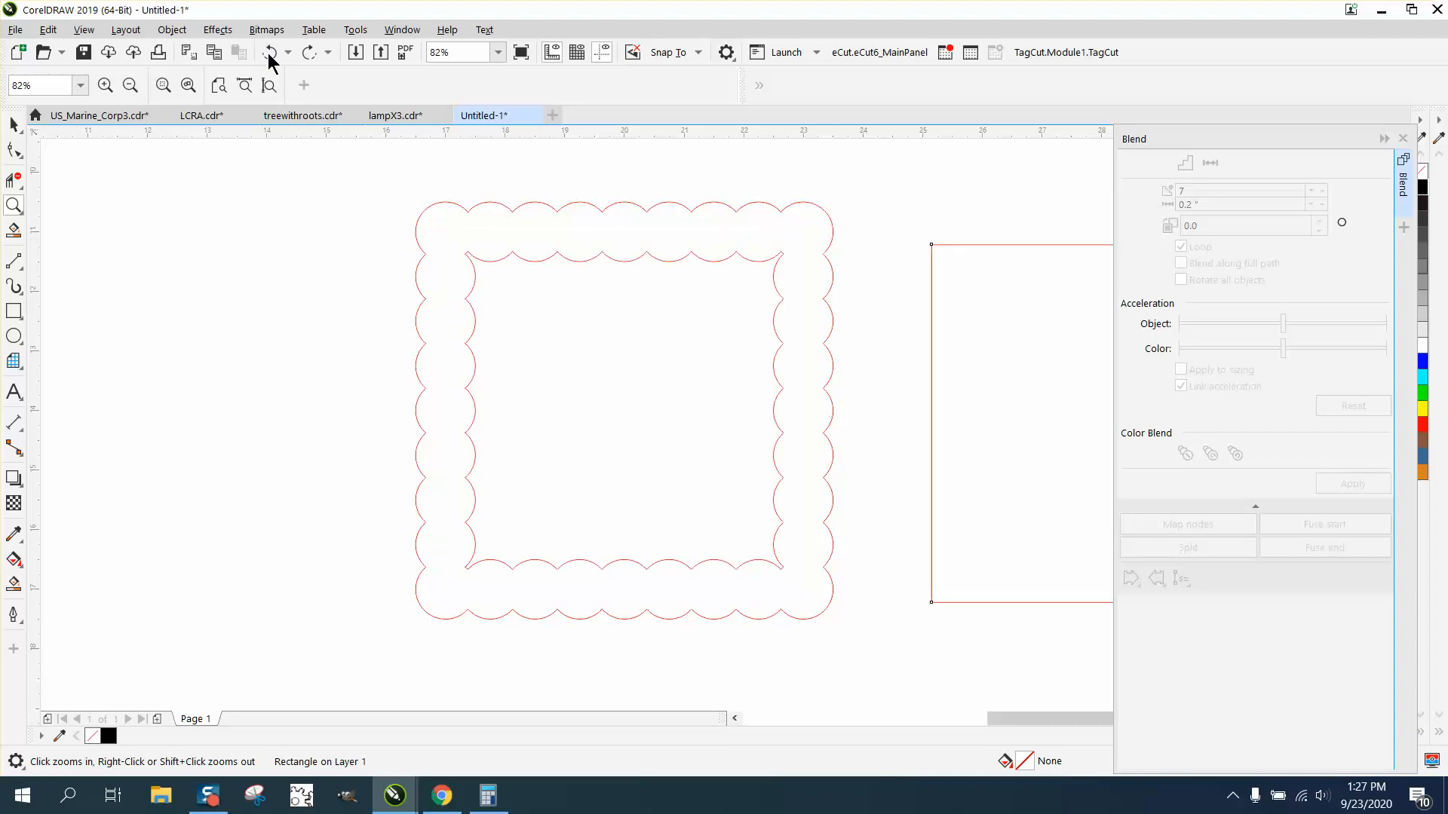
pyautogui.click(268, 52)
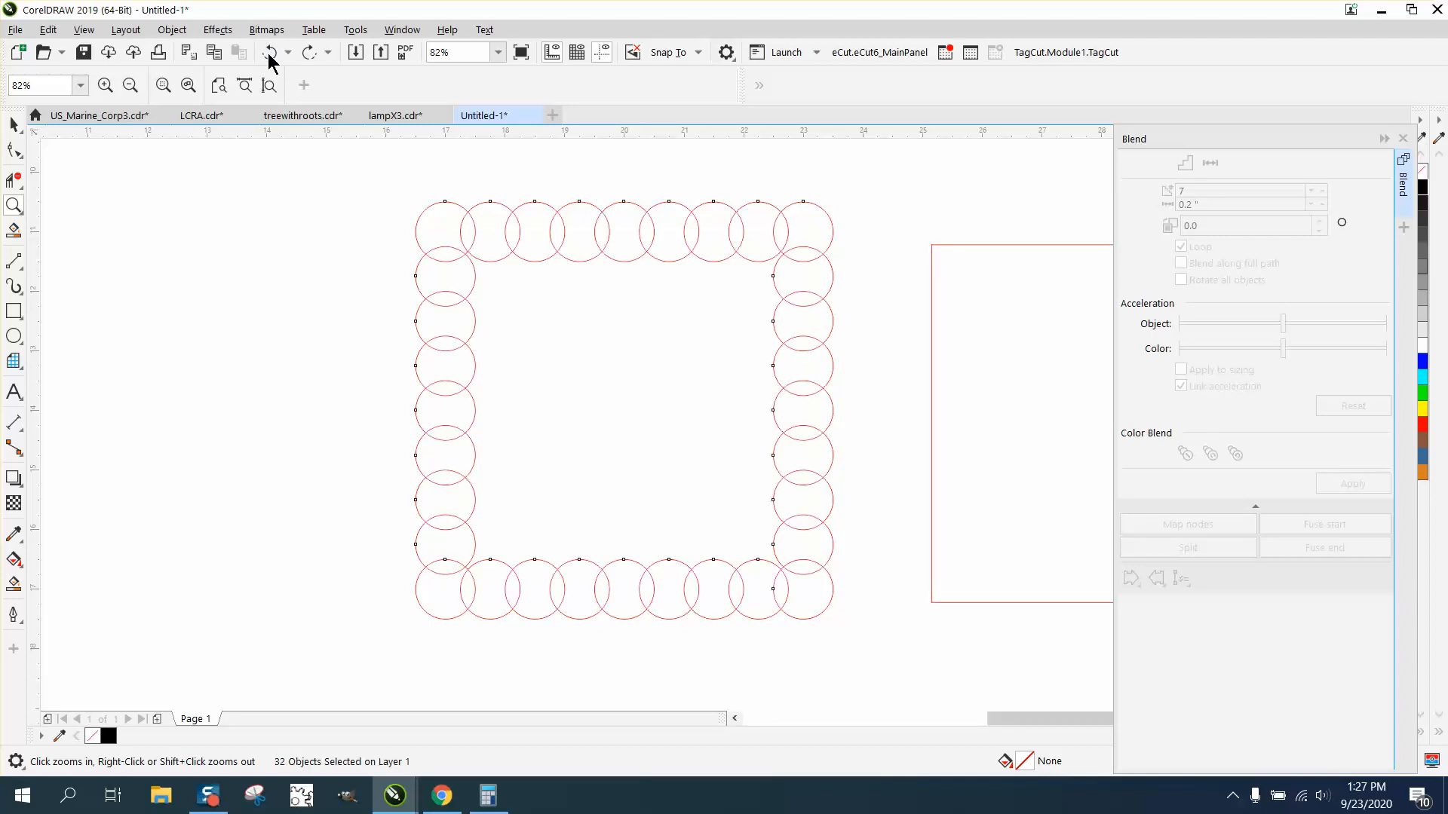
# Enlarge the upper-right and upper-left corner circles to 1.5 inches each.
pyautogui.doubleClick(13, 126)
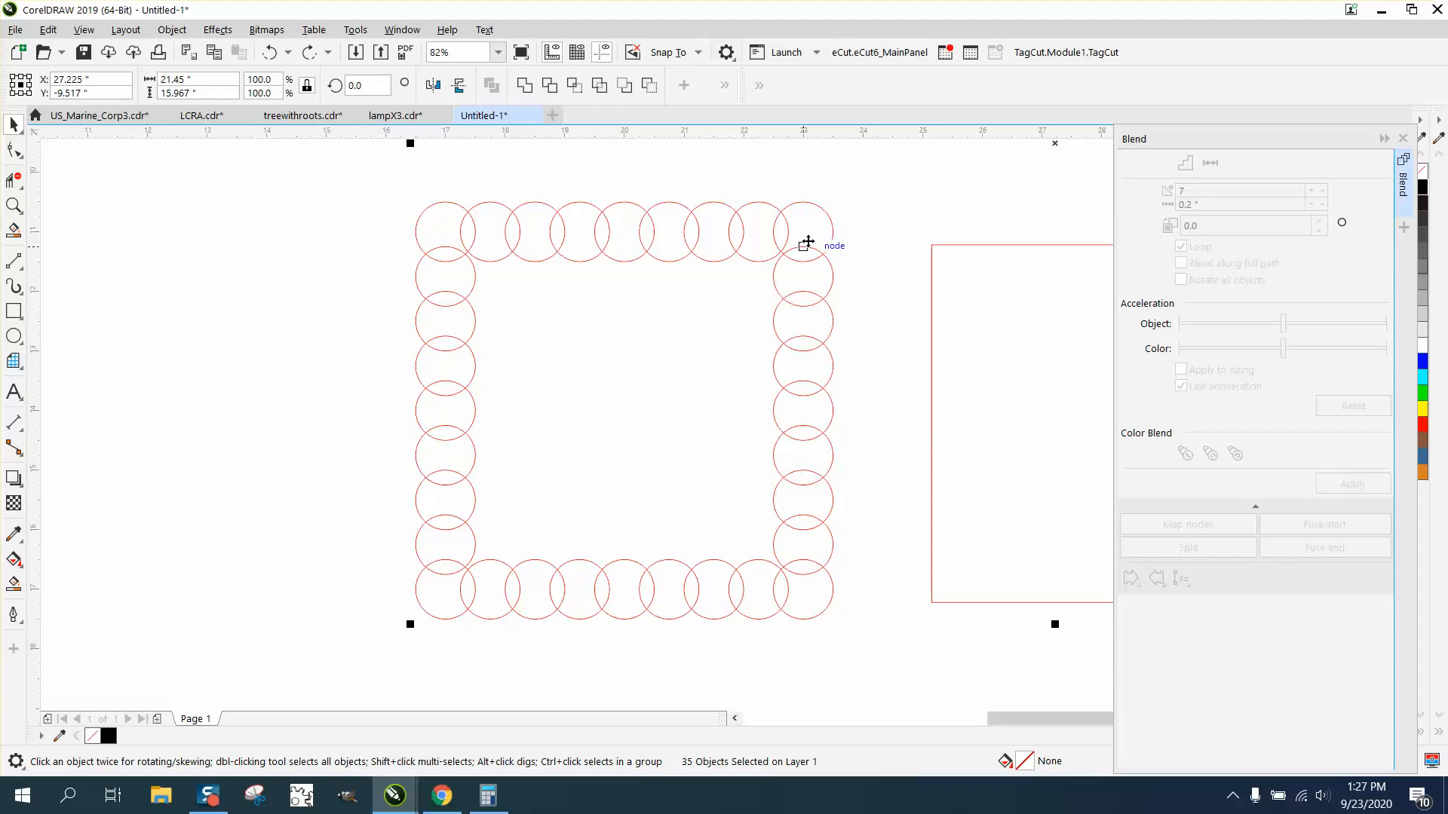
pyautogui.click(873, 233)
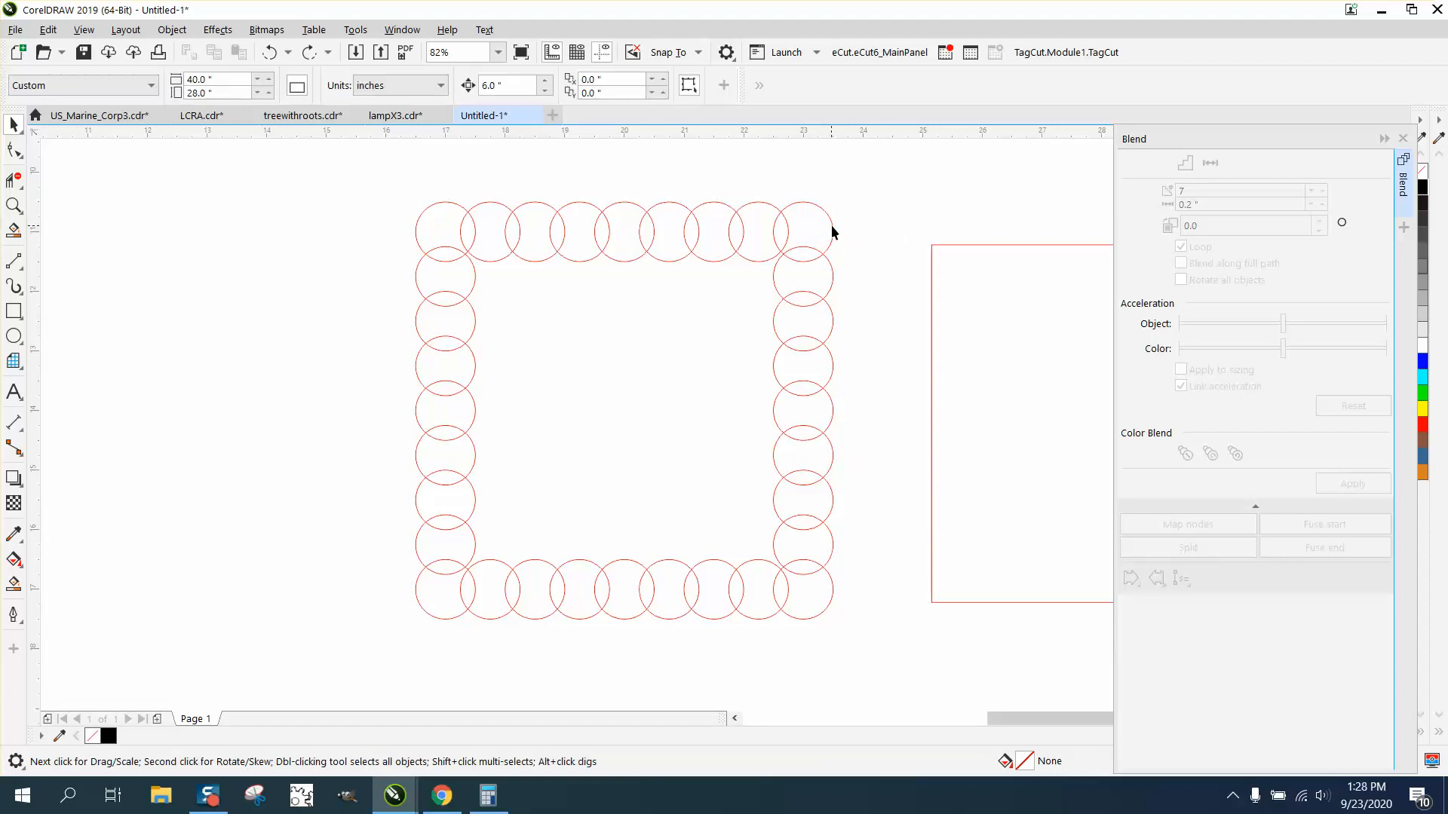
pyautogui.click(834, 232)
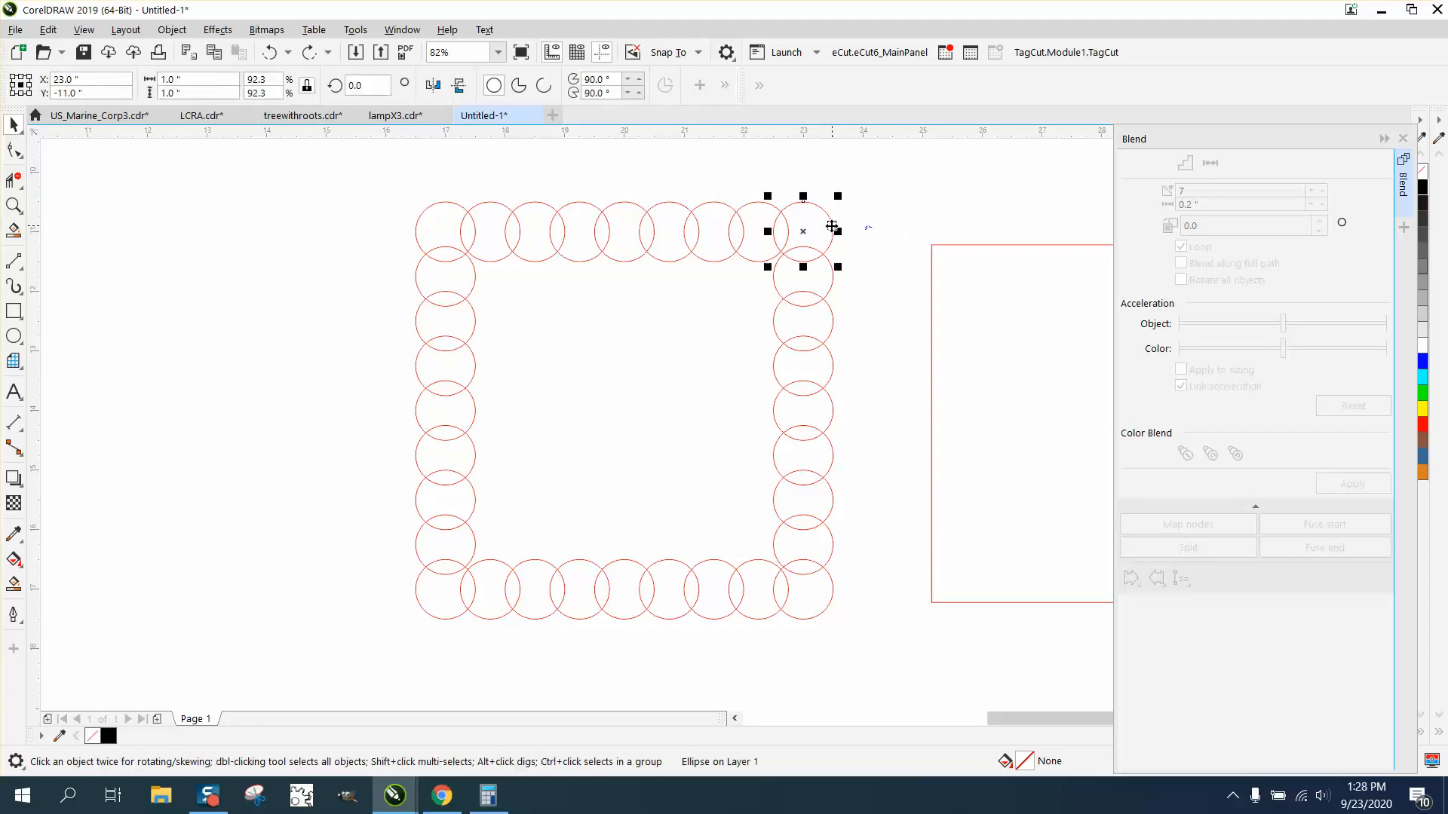
pyautogui.doubleClick(190, 80)
pyautogui.write('1.5')
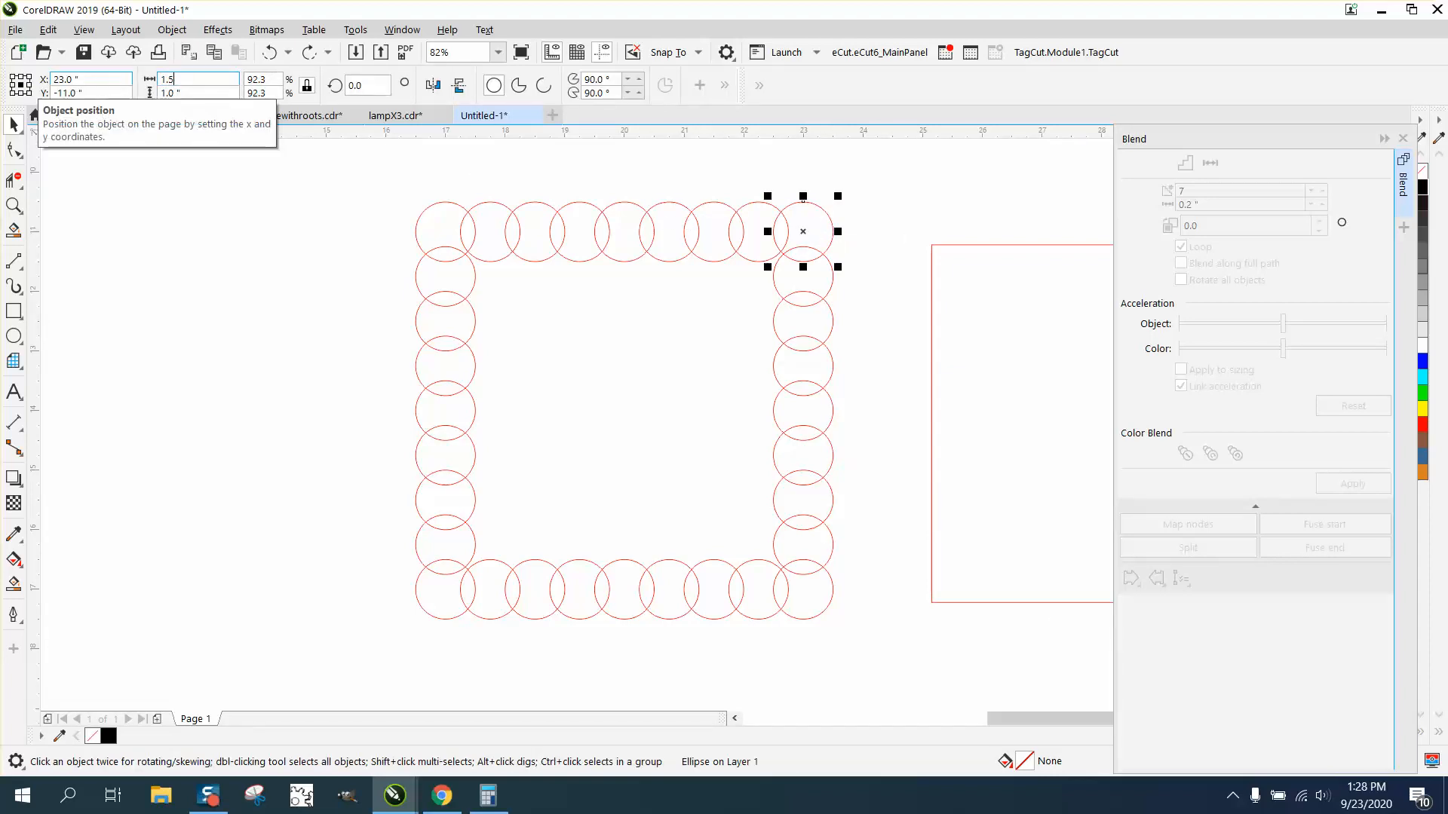
pyautogui.press('Return')
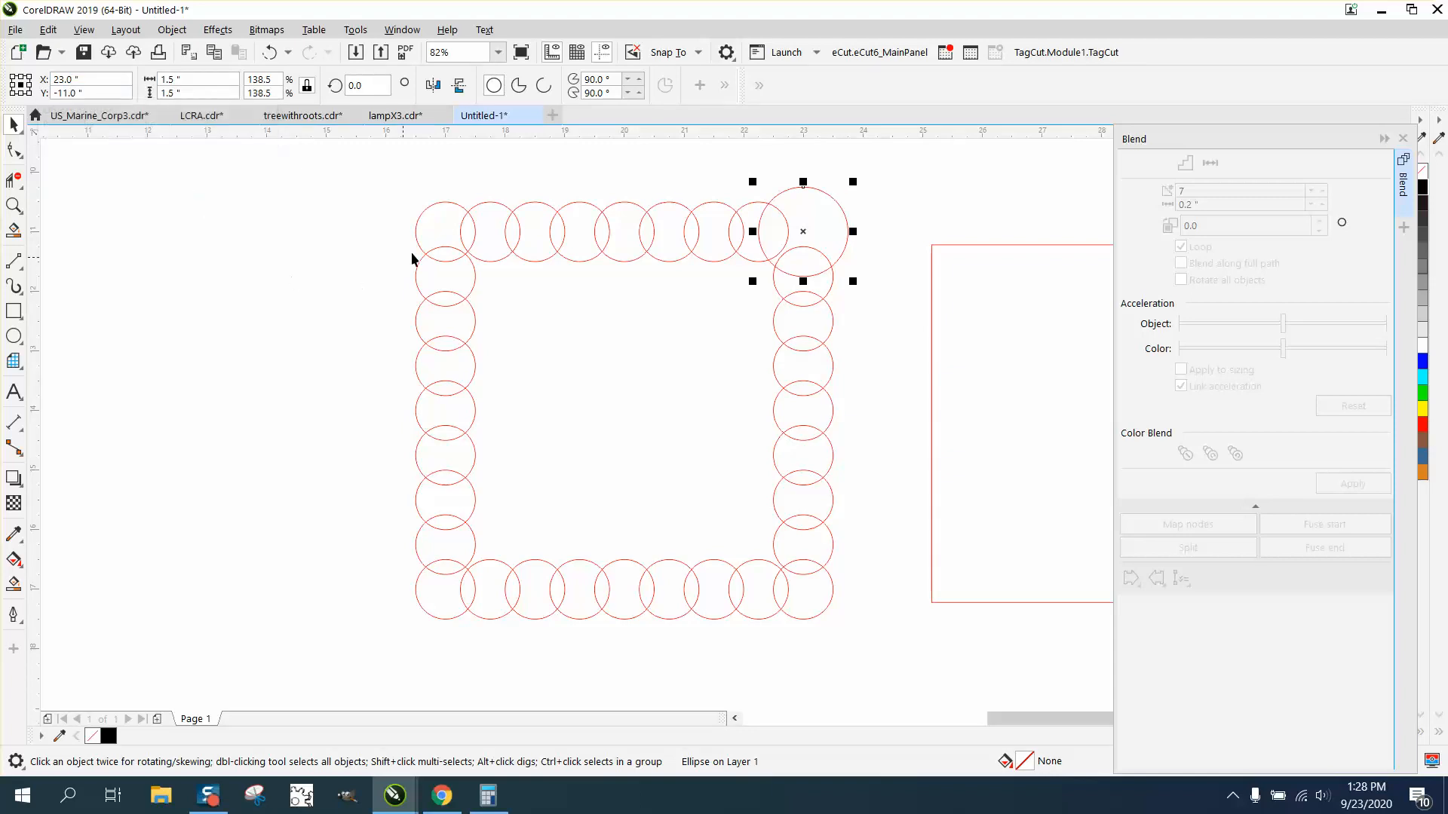
pyautogui.click(475, 232)
pyautogui.doubleClick(210, 85)
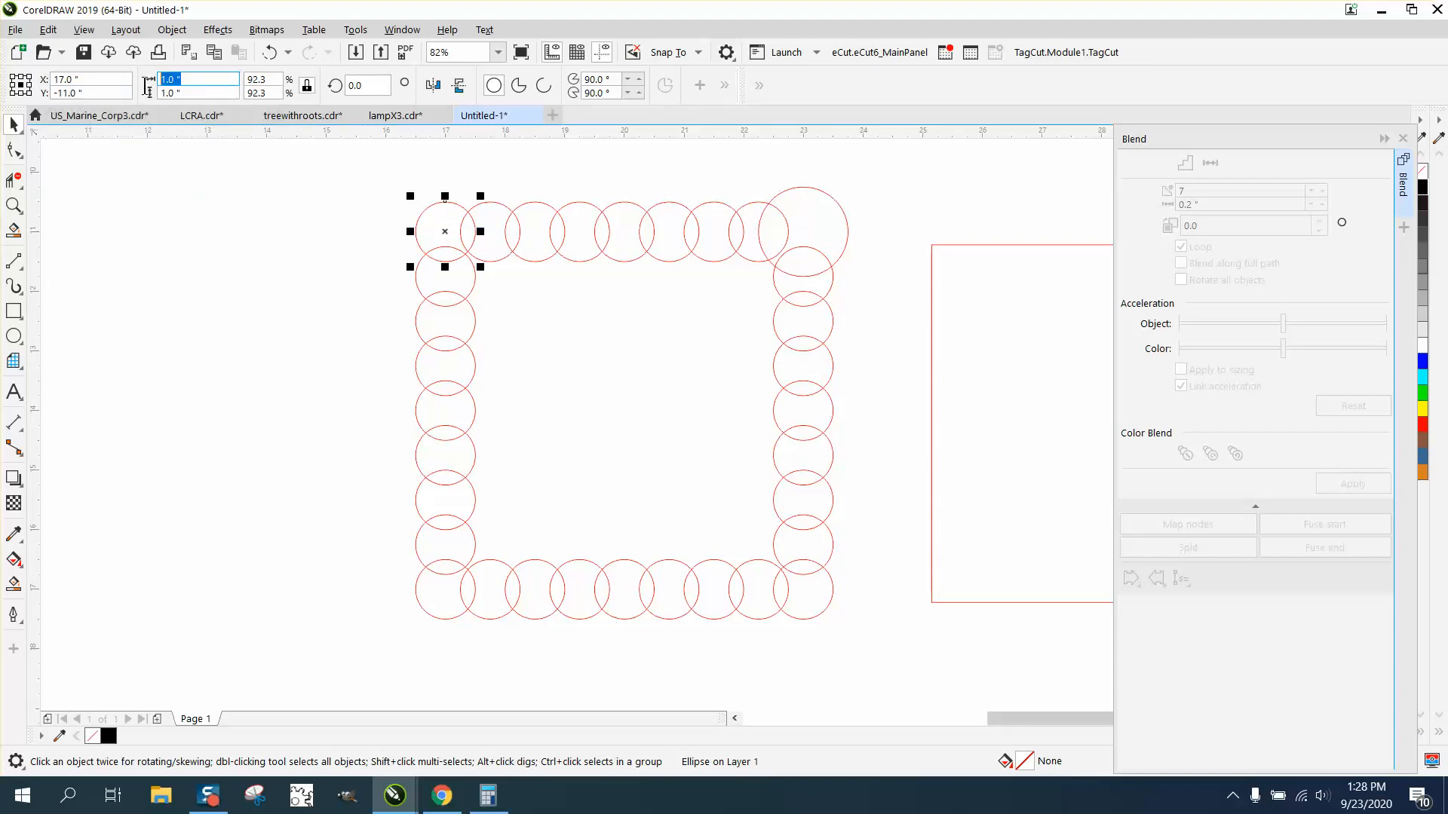
pyautogui.write('1.5')
pyautogui.press('Return')
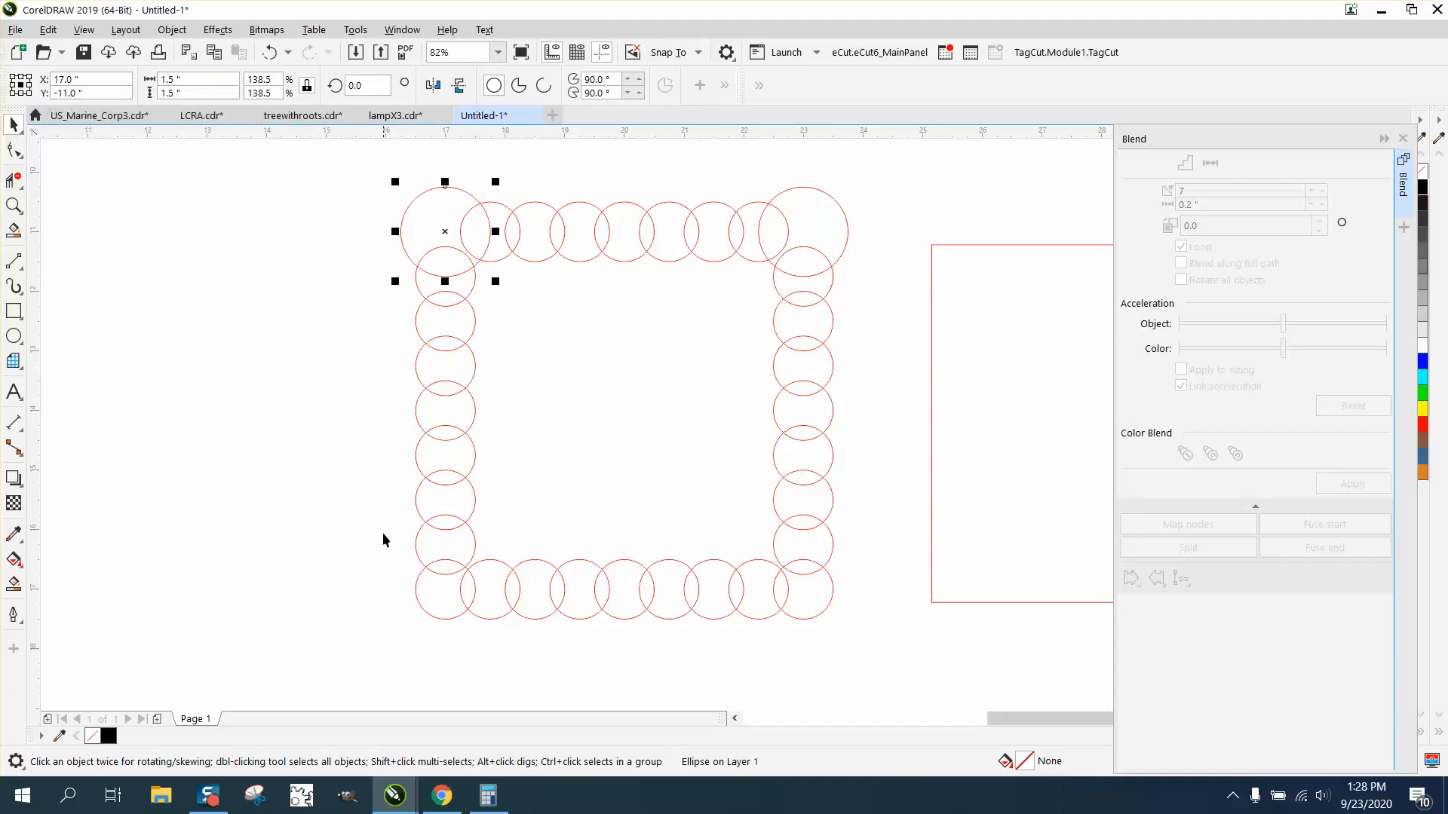
# Enlarge the lower-left and lower-right corner circles to 1.5 inches each.
pyautogui.click(445, 592)
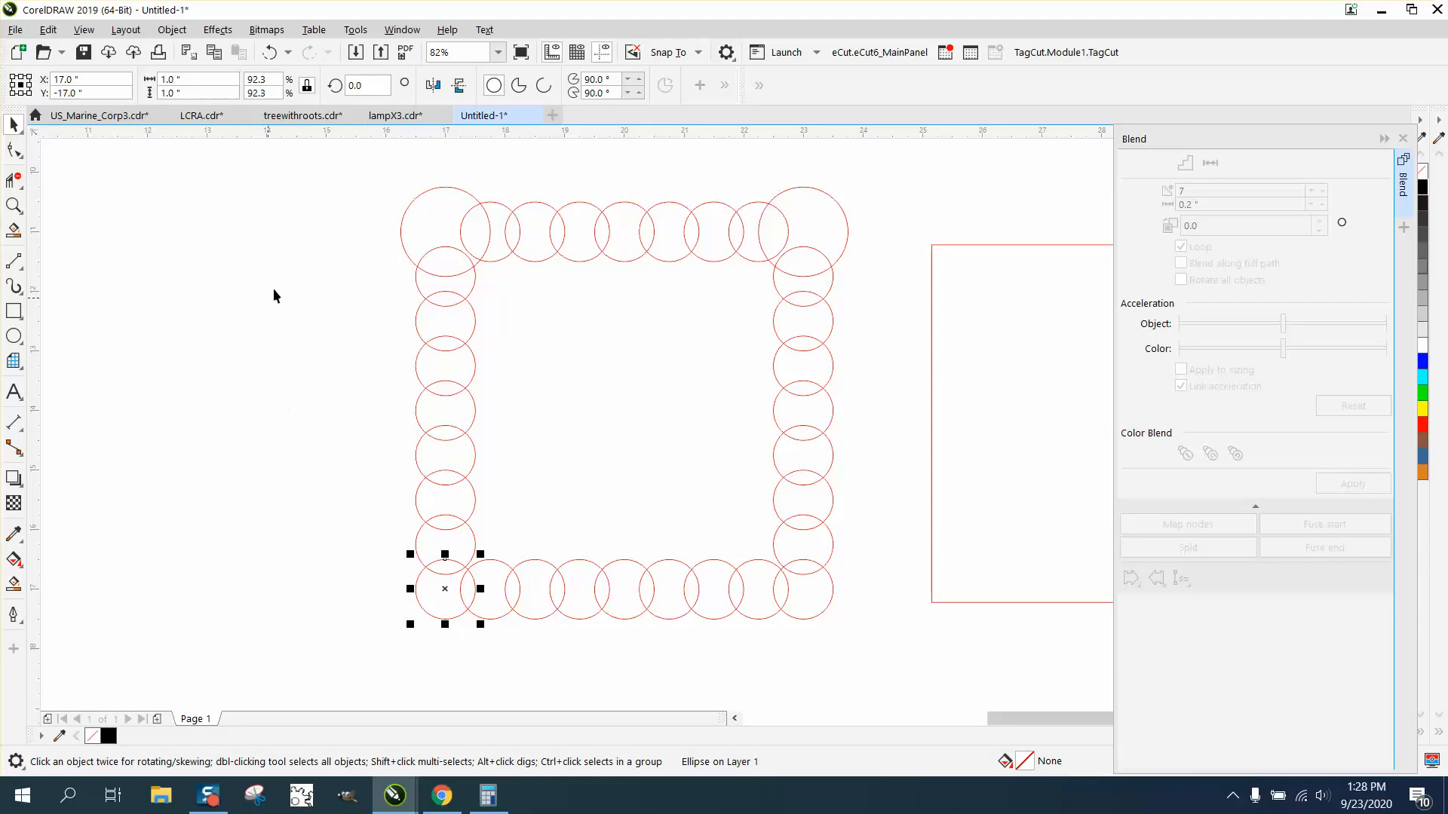
pyautogui.doubleClick(198, 79)
pyautogui.write('1')
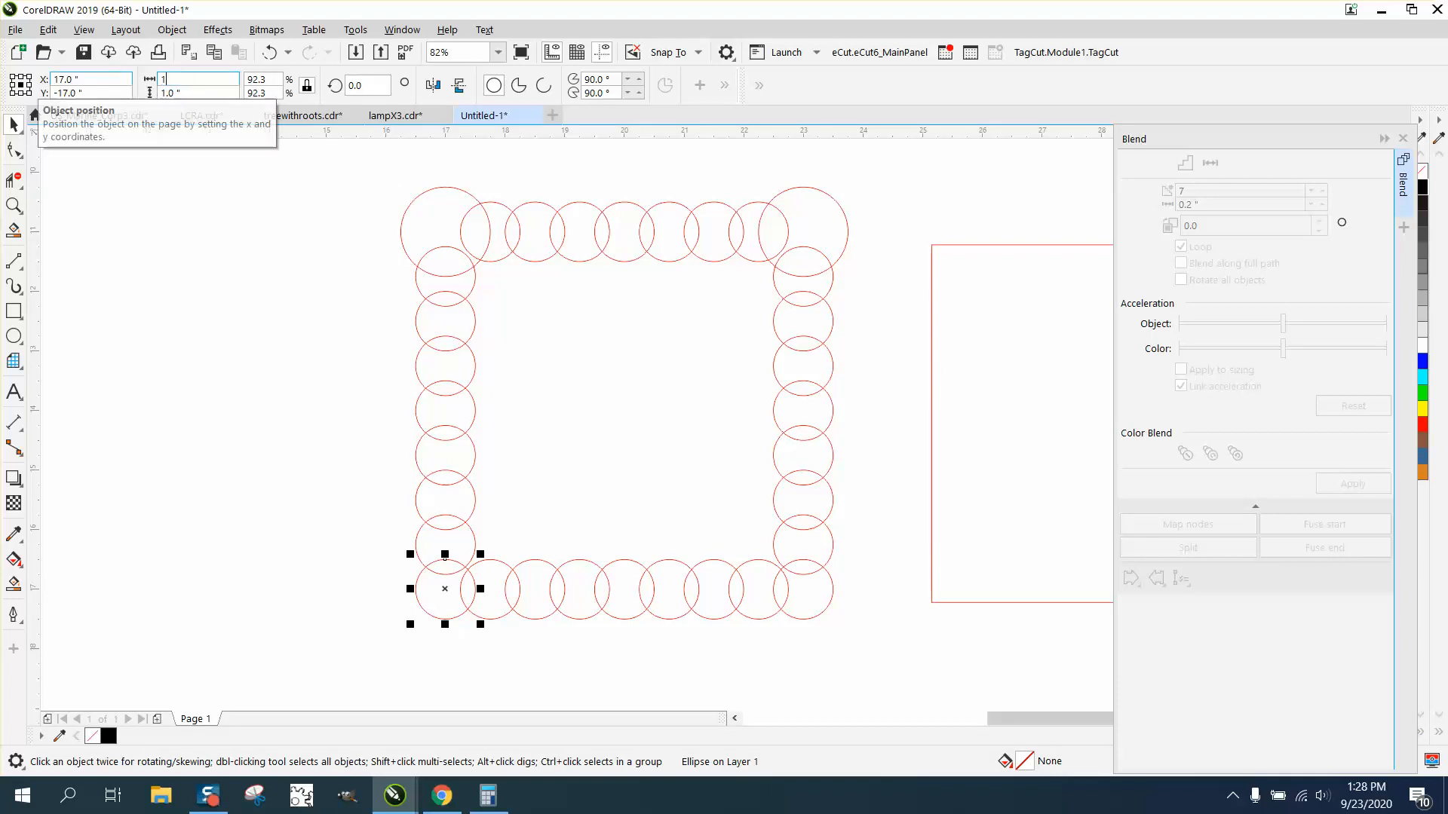
pyautogui.write('.5')
pyautogui.press('Return')
pyautogui.click(803, 587)
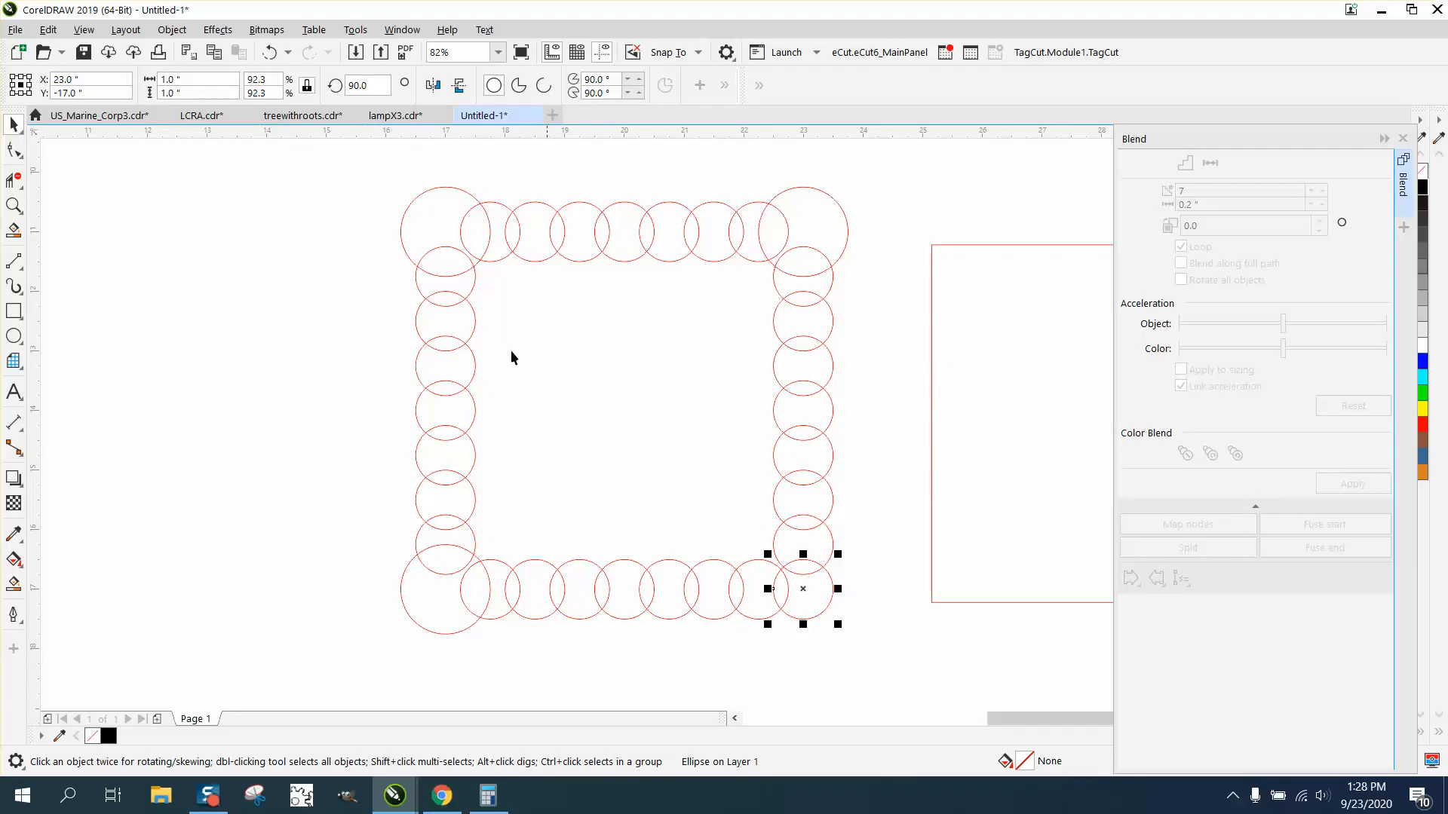
pyautogui.click(188, 79)
pyautogui.write('1.5')
pyautogui.press('Return')
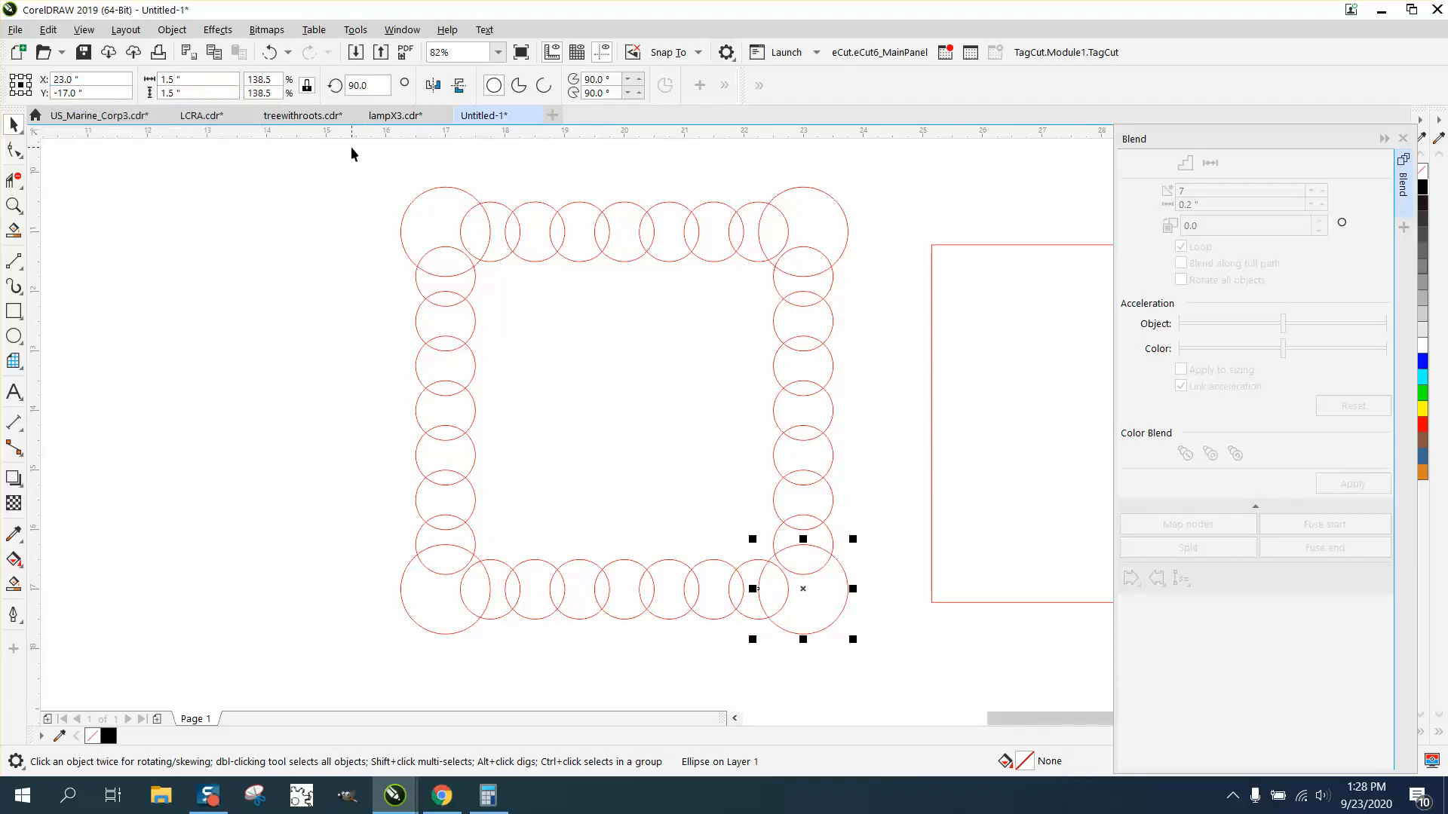
# Select all the circles of the border, leaving out the square, and weld them into one frame.
pyautogui.moveTo(352, 151); pyautogui.dragTo(886, 708)
pyautogui.scroll(-3, 885, 703)
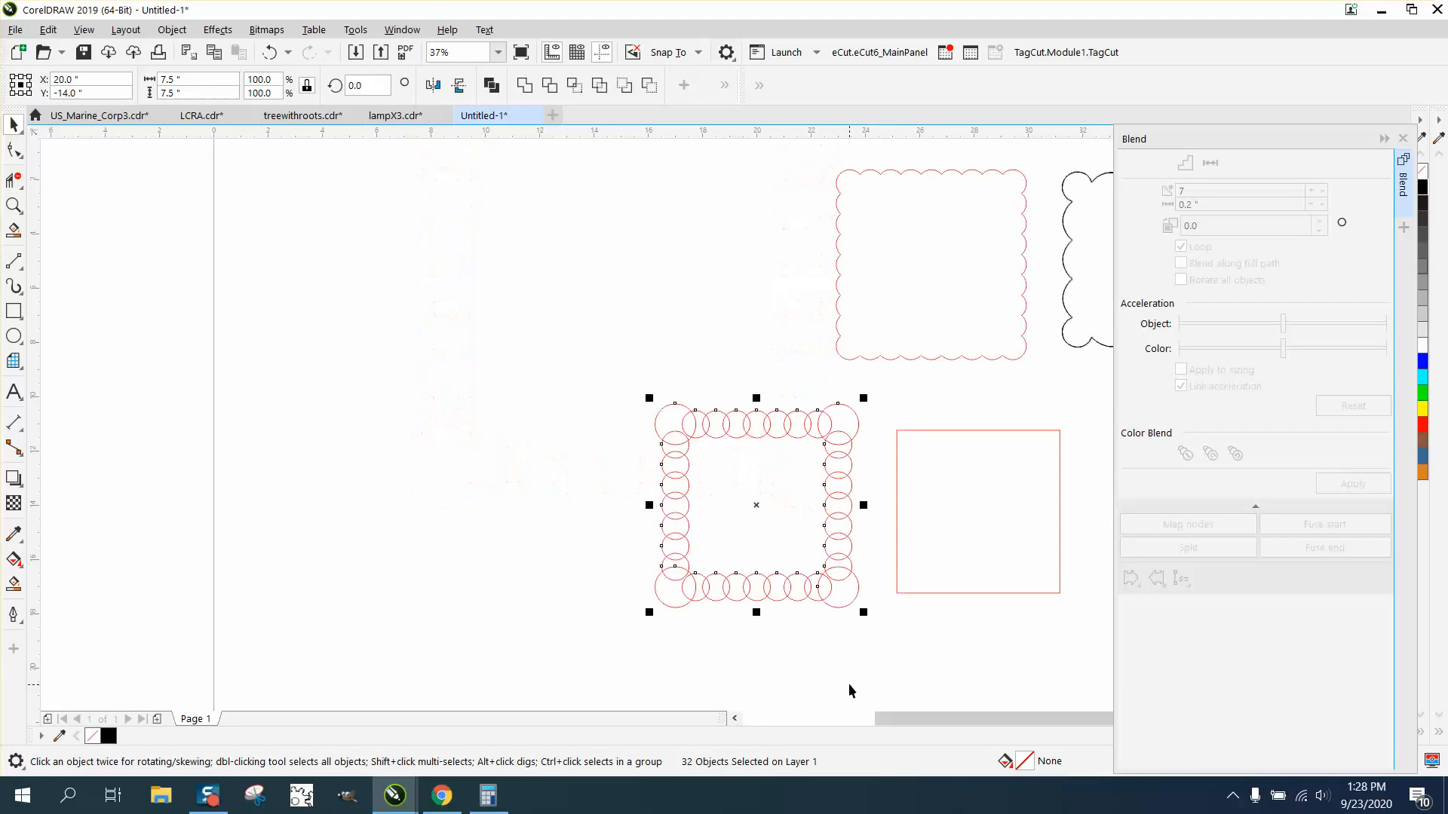
pyautogui.click(524, 85)
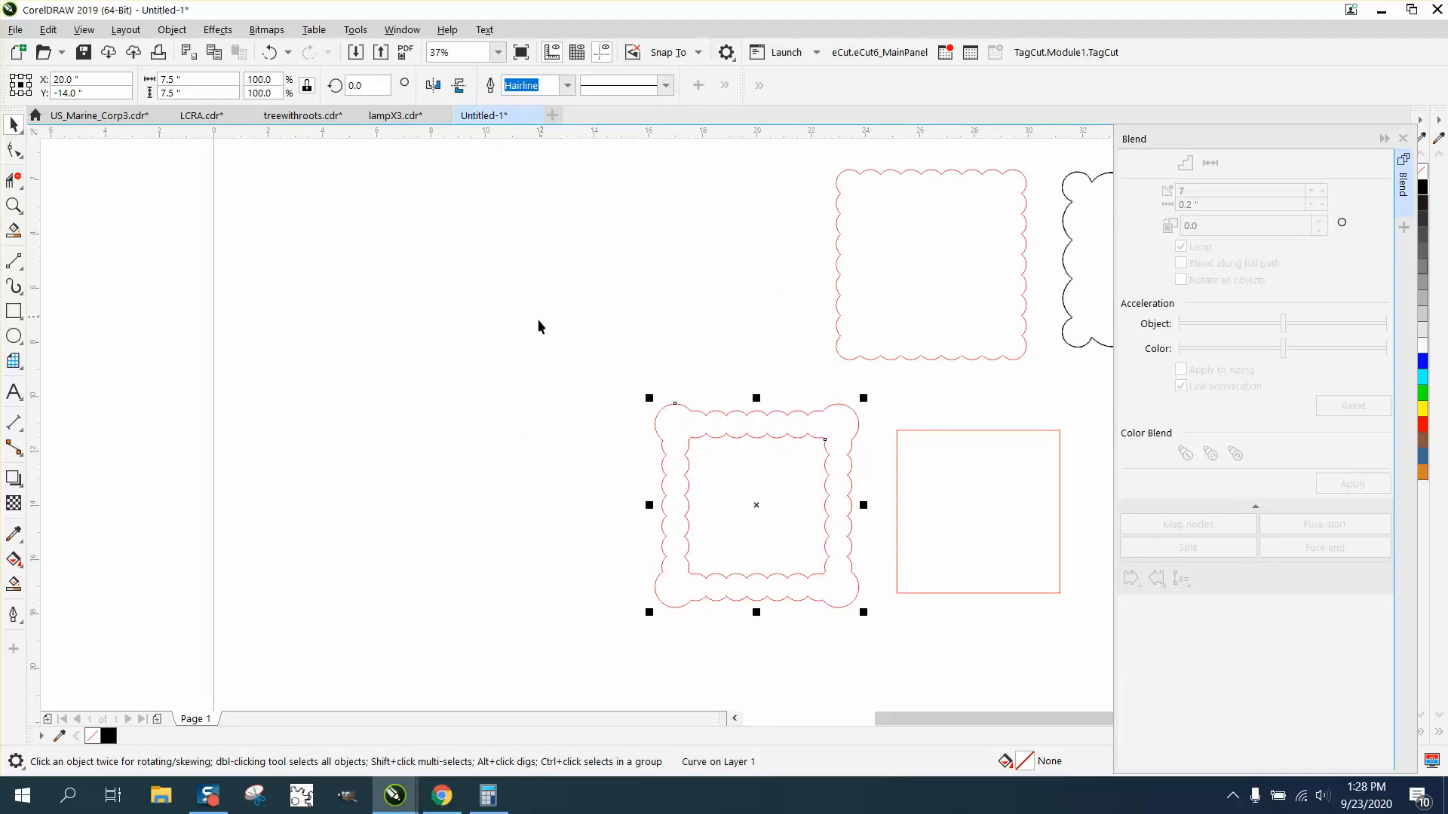
# Examine the welded frame's enlarged corners and compare them with the corners of the black scalloped reference border.
pyautogui.click(447, 356)
pyautogui.scroll(-2, 447, 355)
pyautogui.click(650, 427)
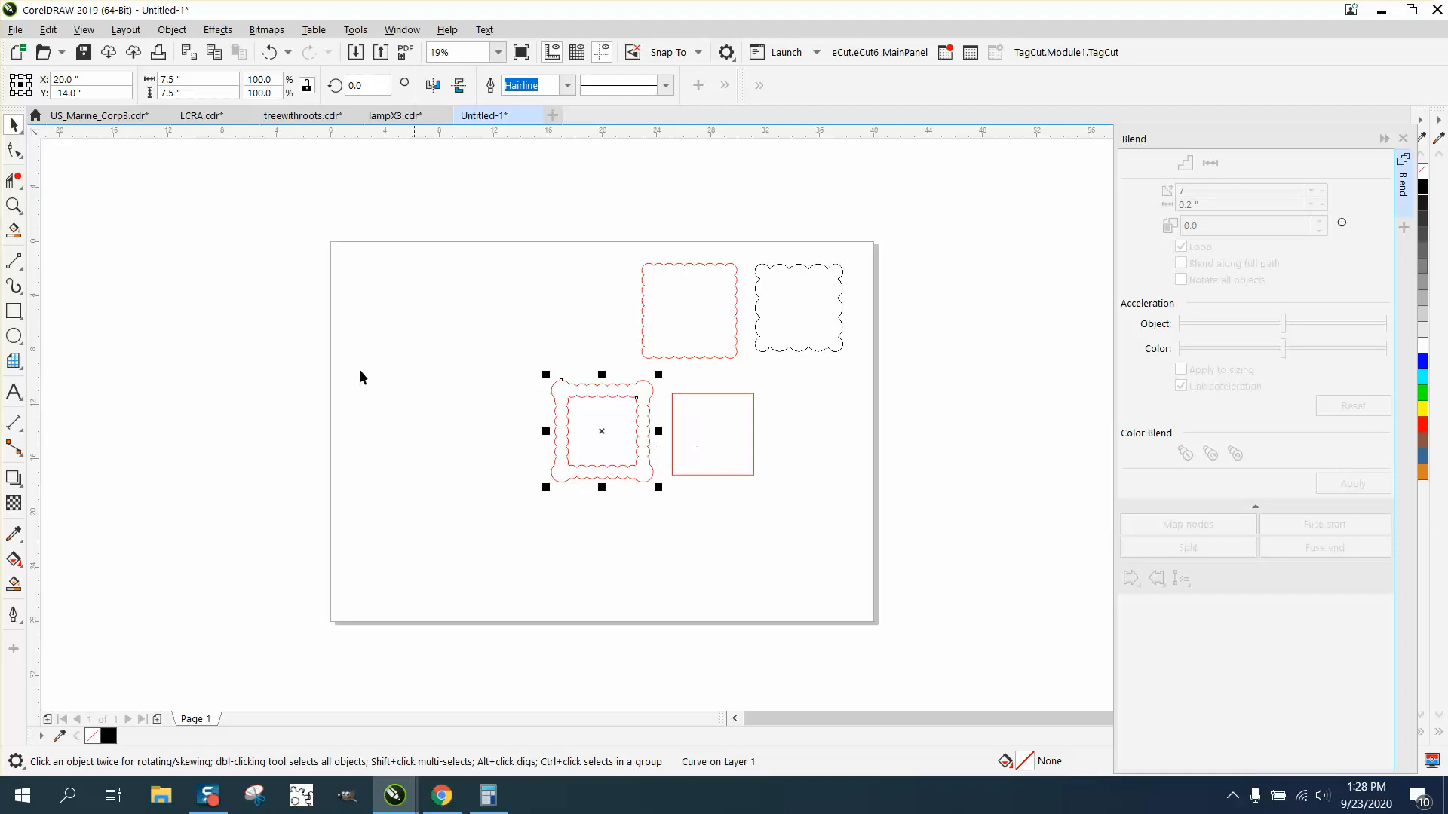
pyautogui.moveTo(489, 374); pyautogui.dragTo(794, 510)
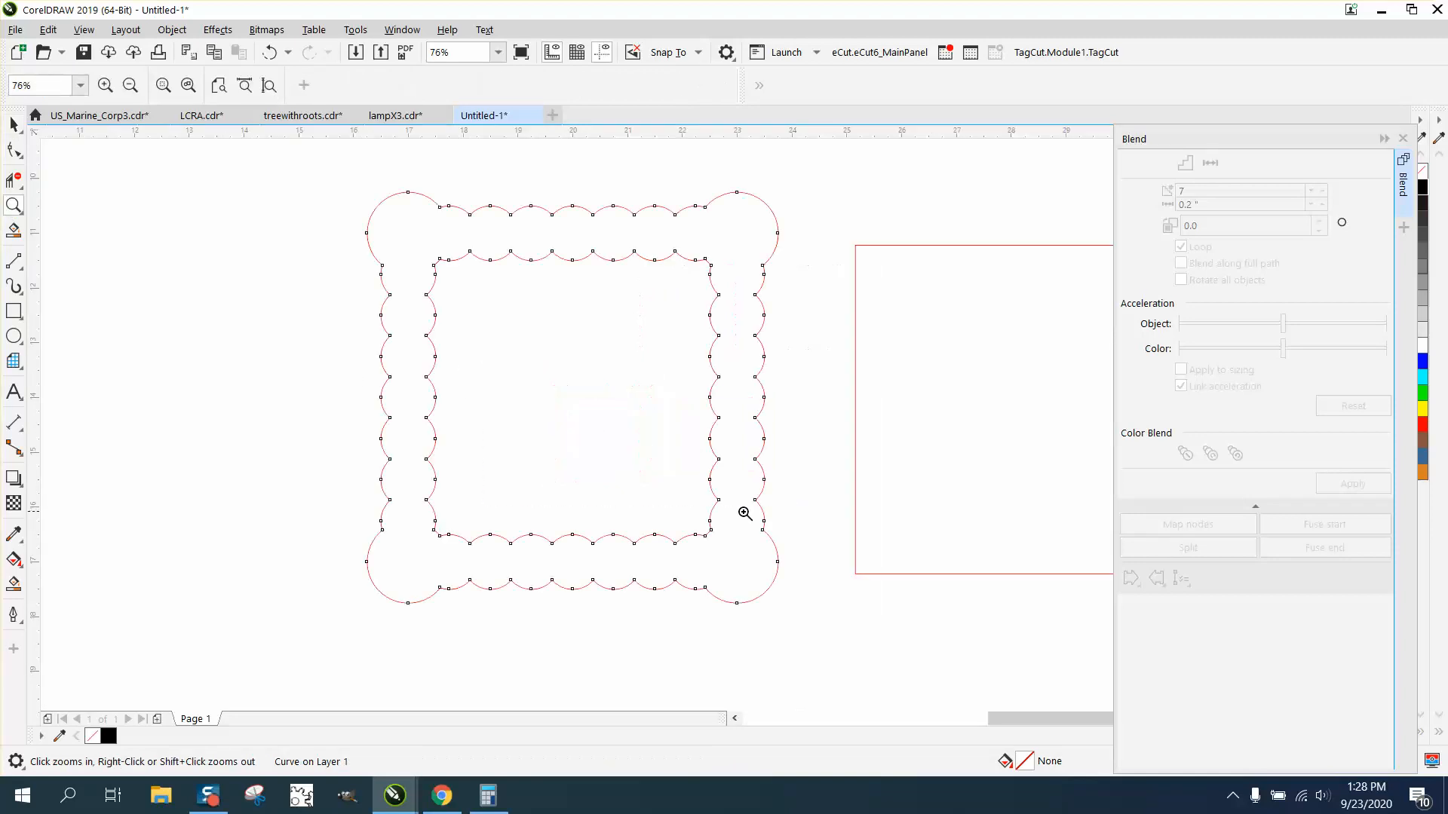
pyautogui.scroll(-1, 525, 274)
pyautogui.scroll(-1, 749, 301)
pyautogui.moveTo(811, 176); pyautogui.dragTo(936, 249)
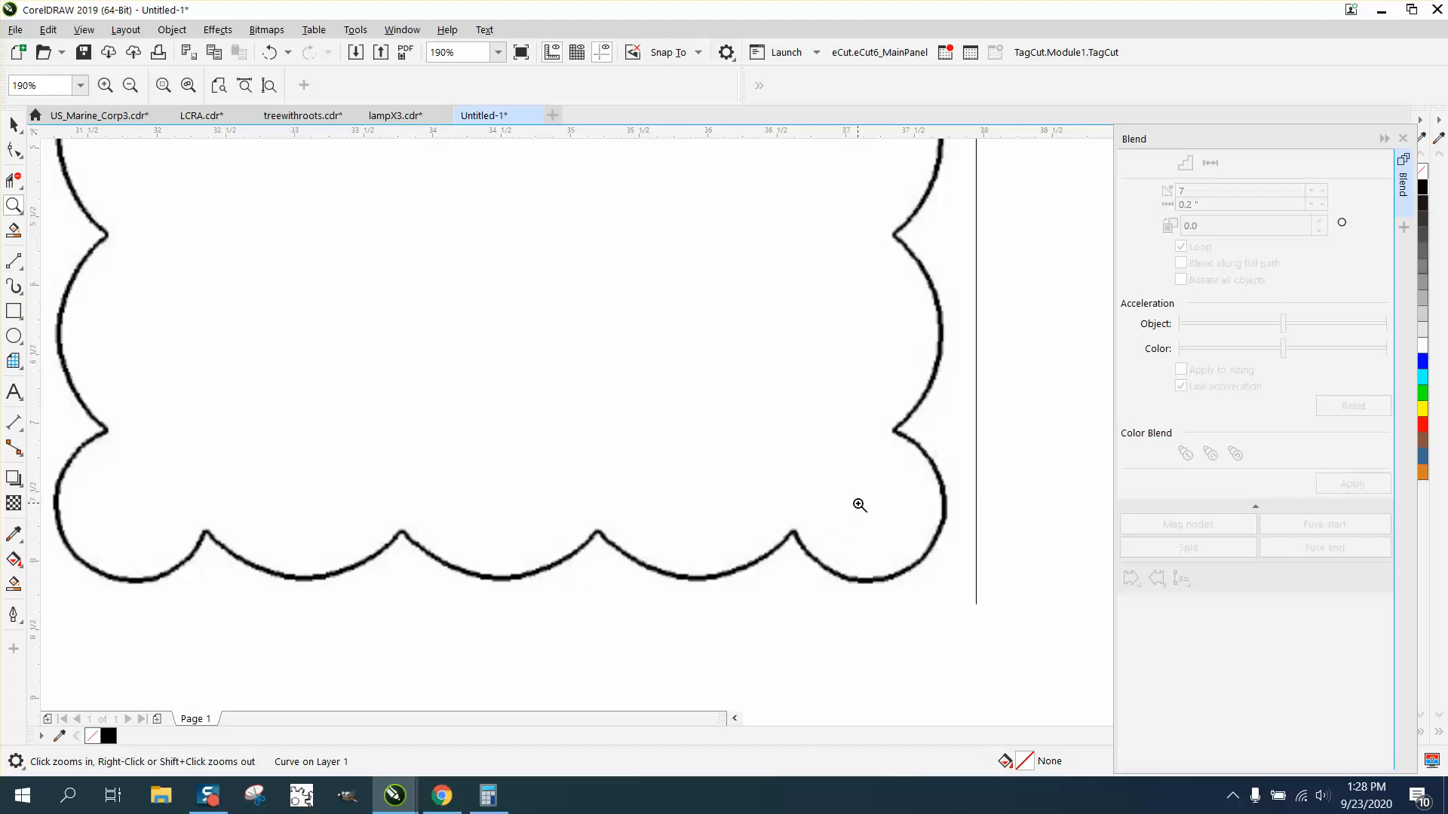
pyautogui.rightClick(643, 535)
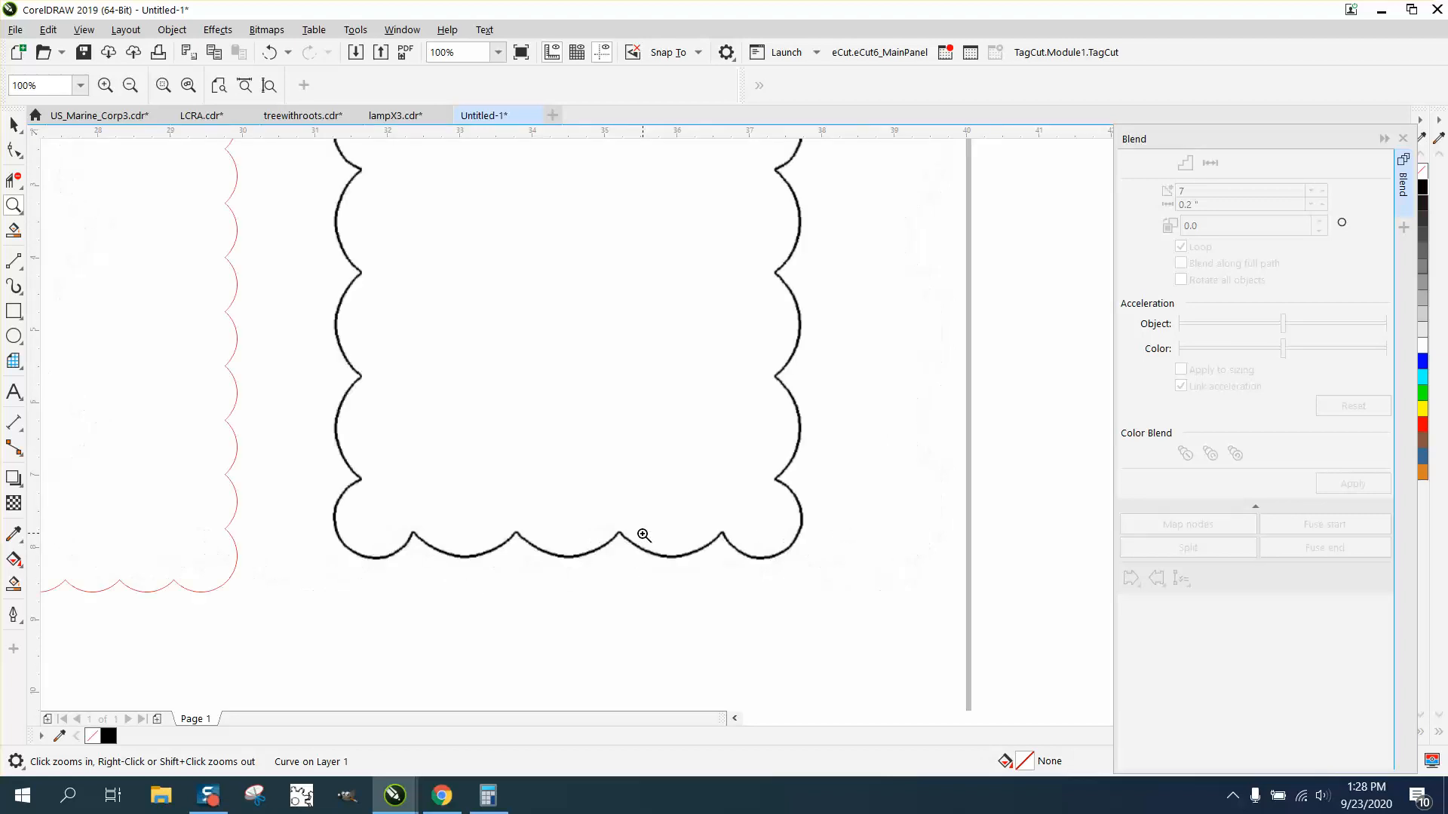
pyautogui.rightClick(531, 542)
pyautogui.rightClick(532, 542)
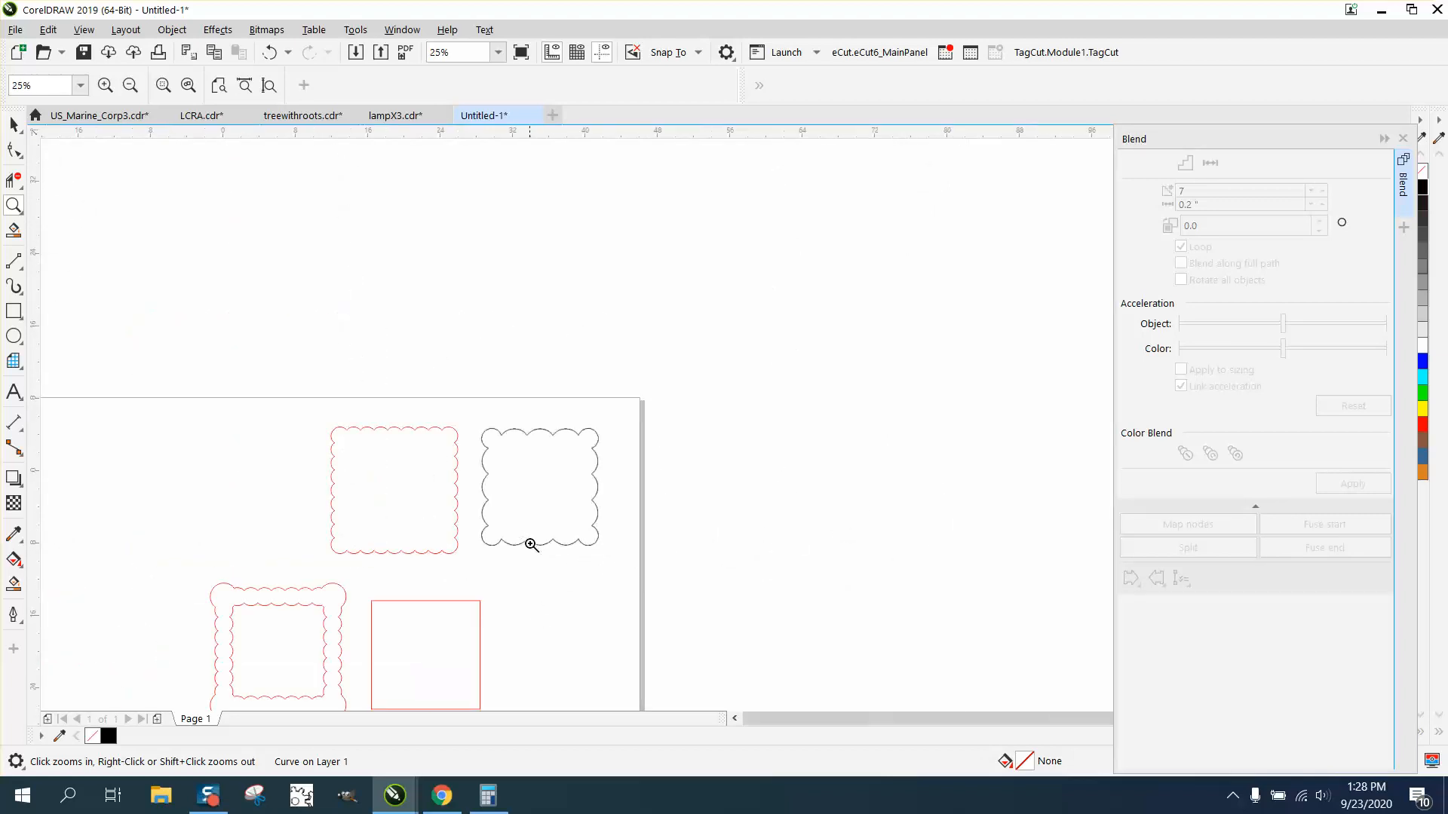
pyautogui.rightClick(531, 542)
# Fill the band between the frame's inner and outer scalloped outlines with black using Smart Fill.
pyautogui.moveTo(394, 599); pyautogui.dragTo(523, 647)
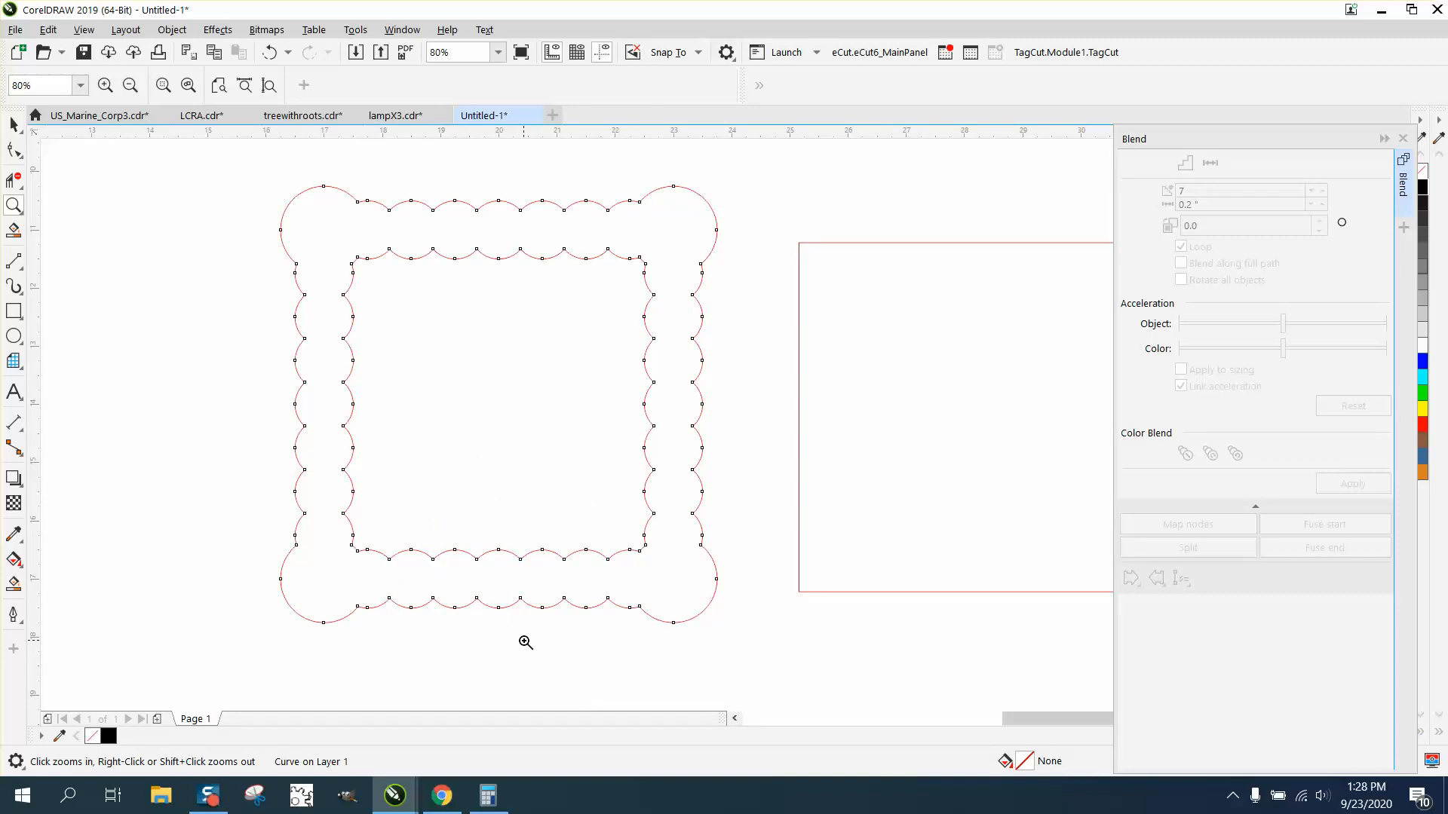
pyautogui.click(17, 585)
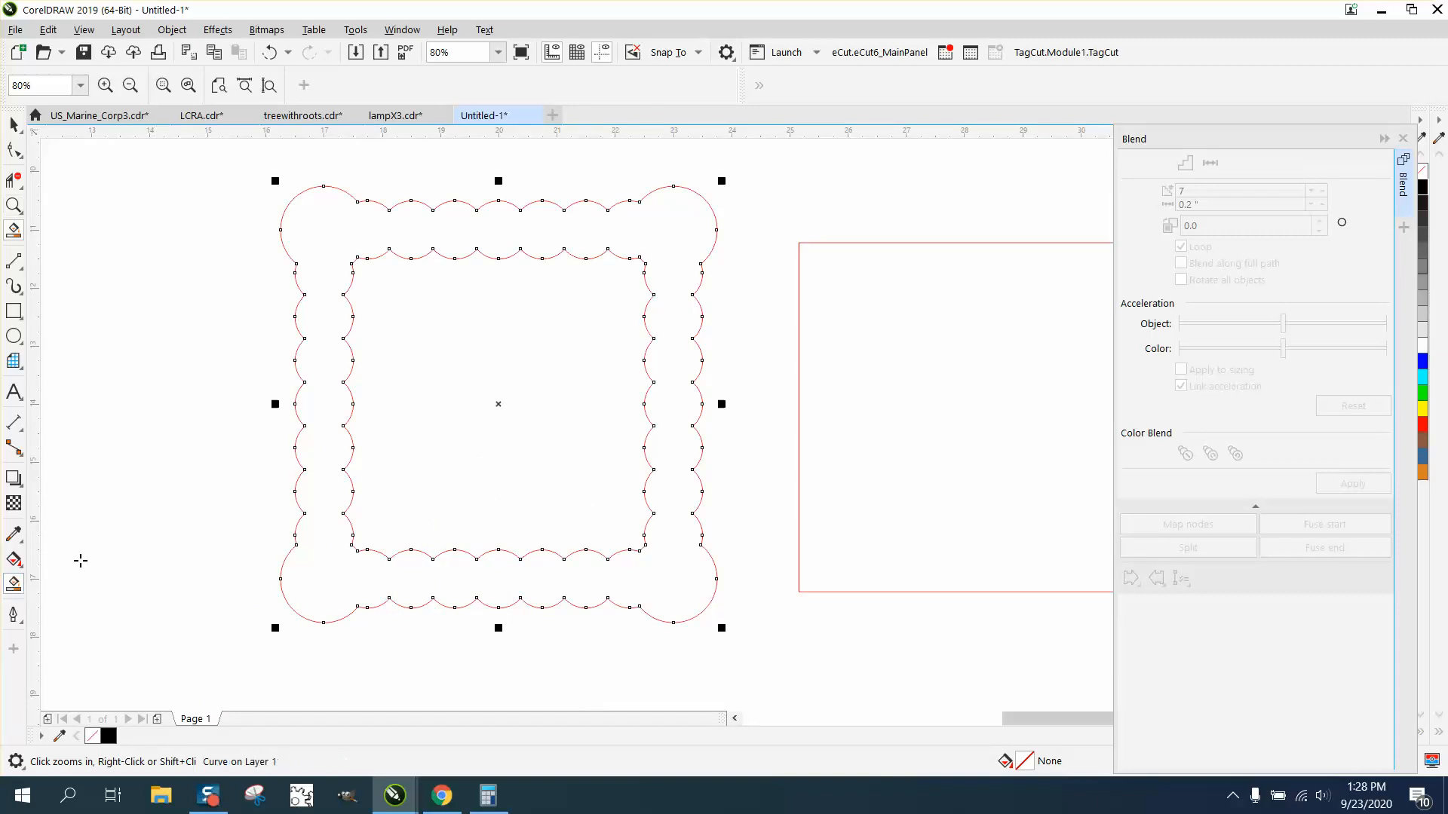
pyautogui.click(313, 493)
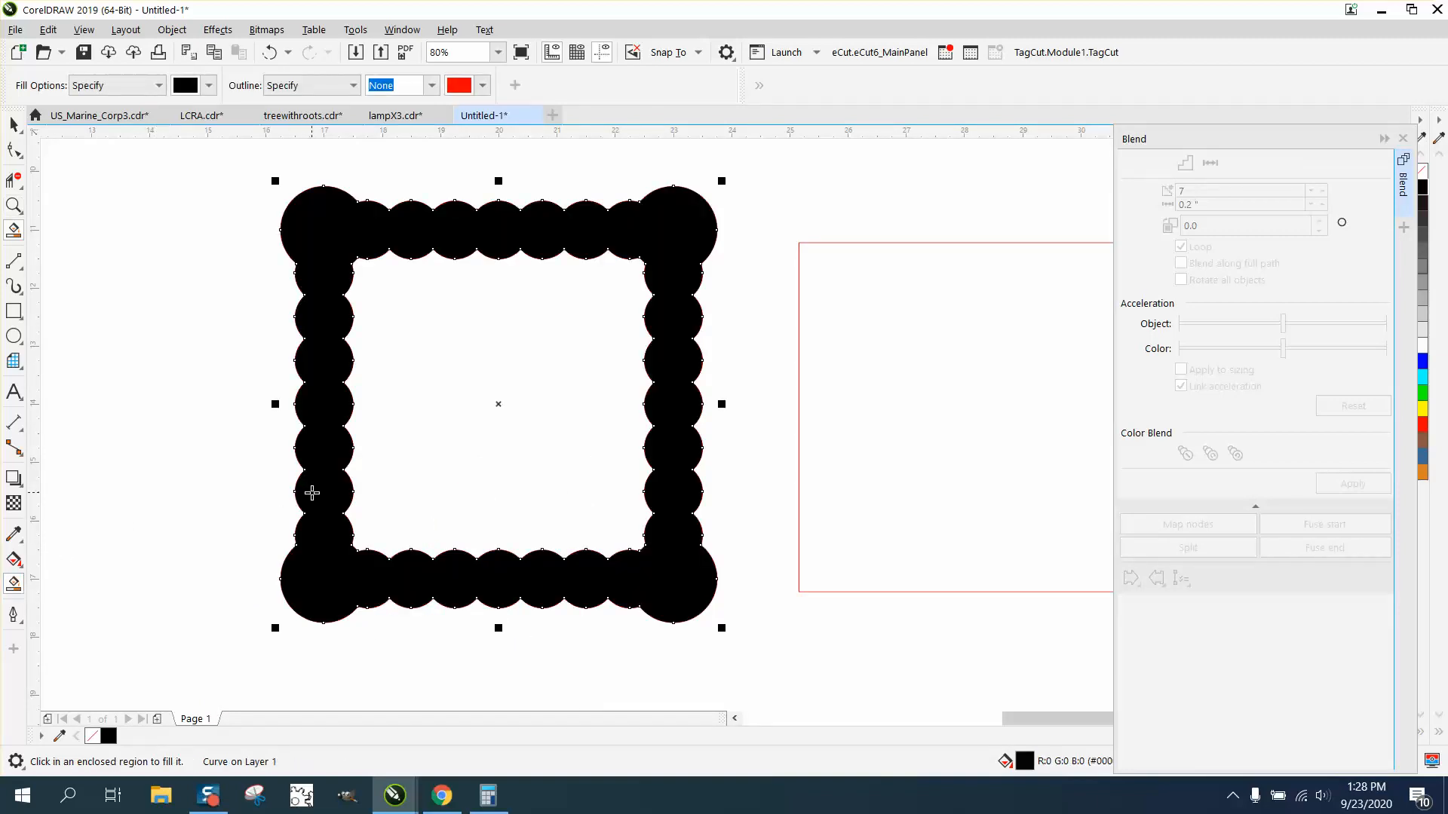